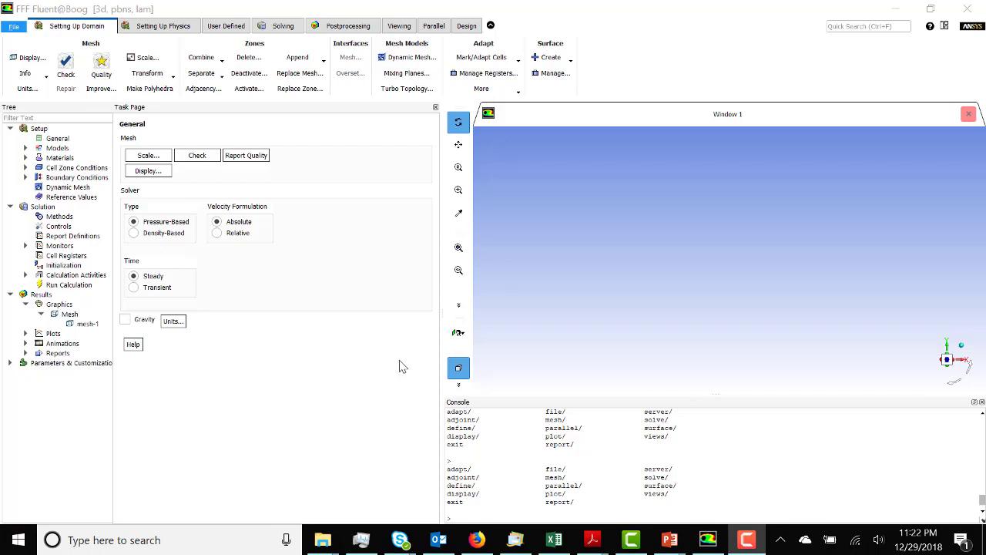
Step: Display mesh-1 and rotate the pipe into a 3-D view
double_click(87, 324)
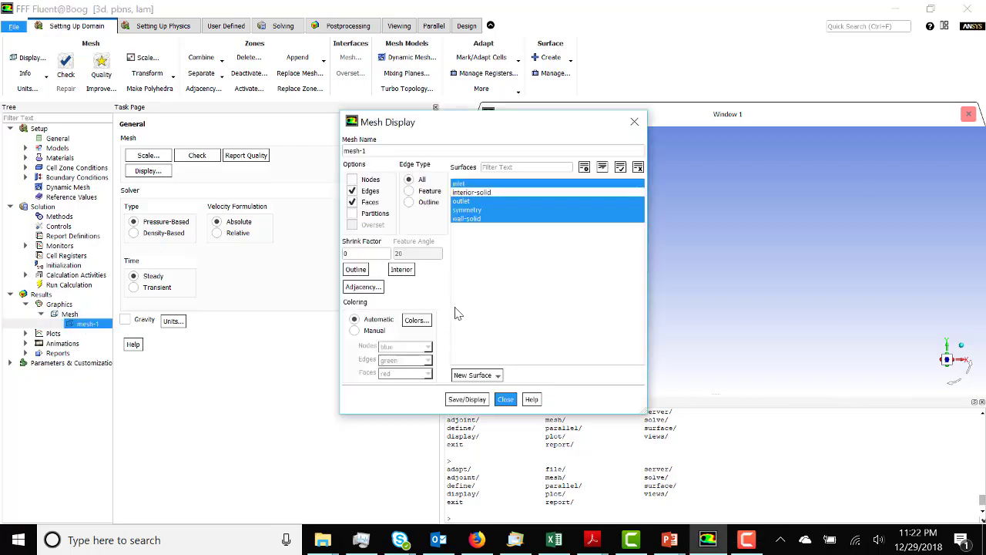
click(467, 400)
drag(573, 131, 377, 142)
drag(839, 232, 702, 300)
click(313, 413)
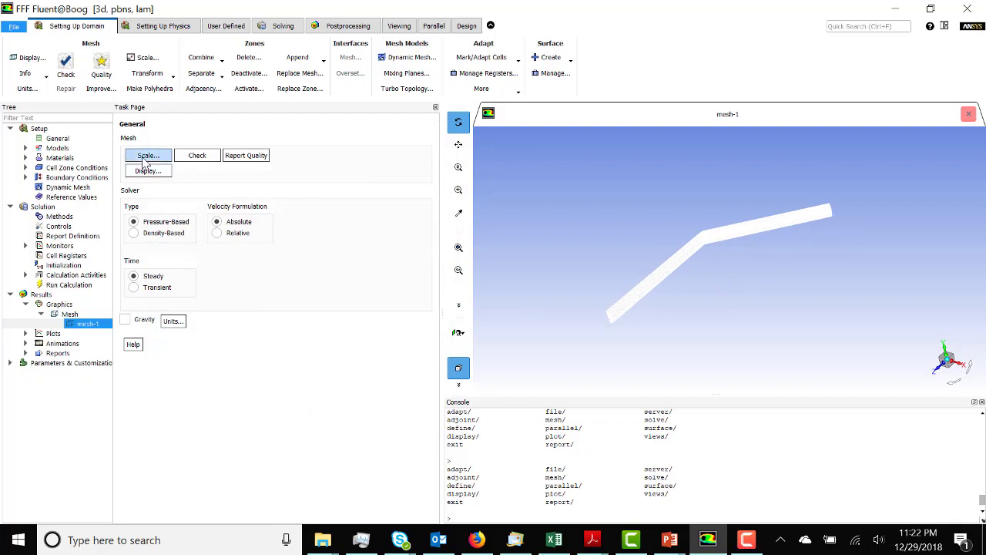
Step: Mirror the mesh by scaling with factors X = -1, Y = 1, Z = 1
click(147, 60)
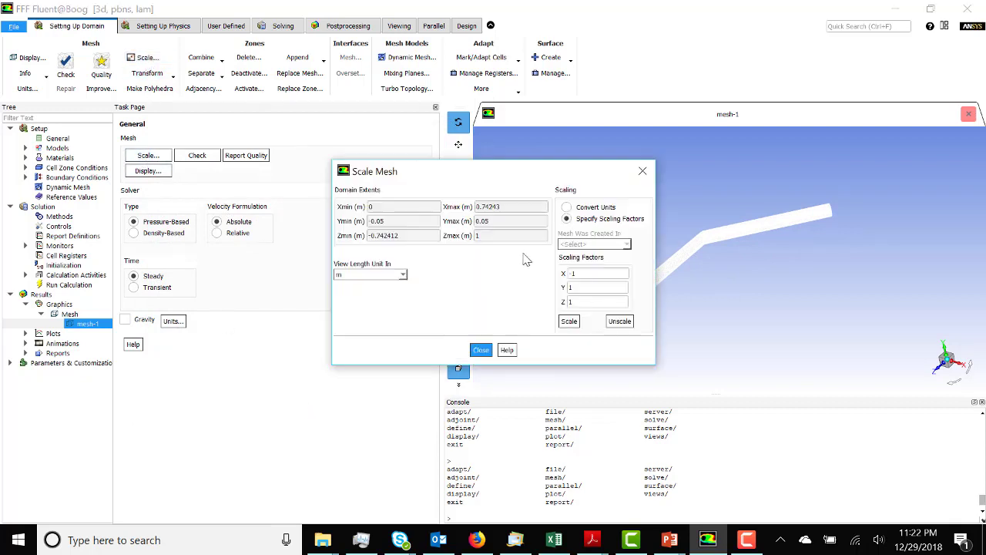
double_click(581, 273)
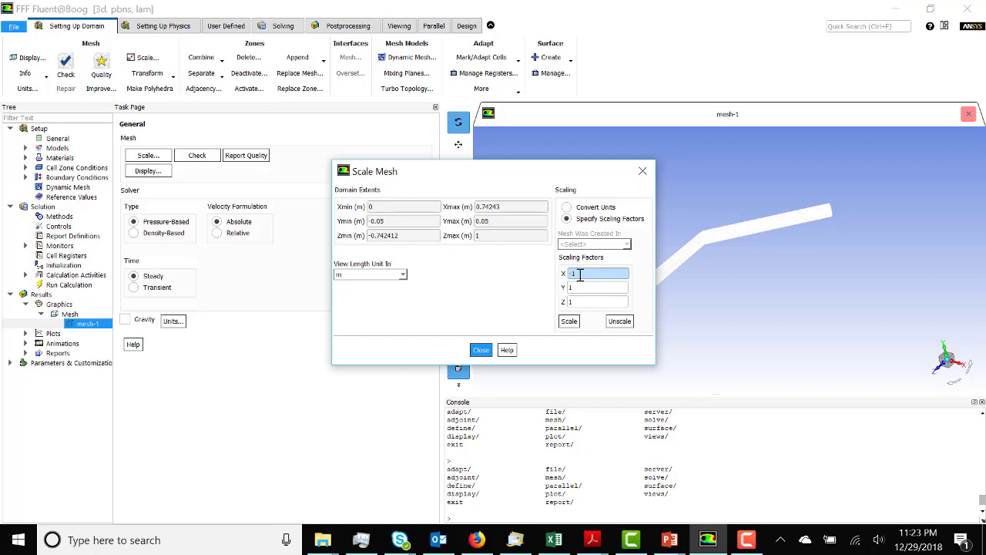
double_click(580, 287)
double_click(578, 302)
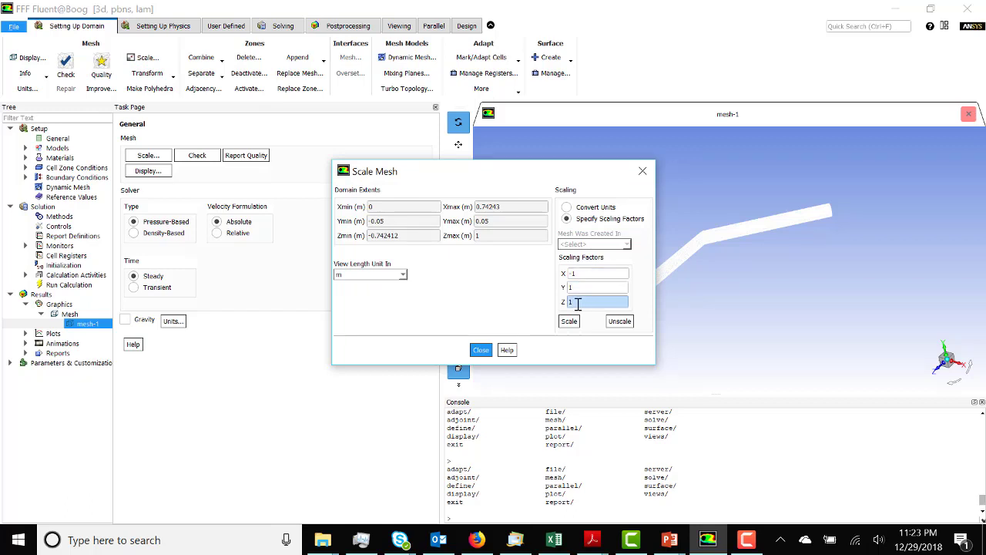
click(569, 322)
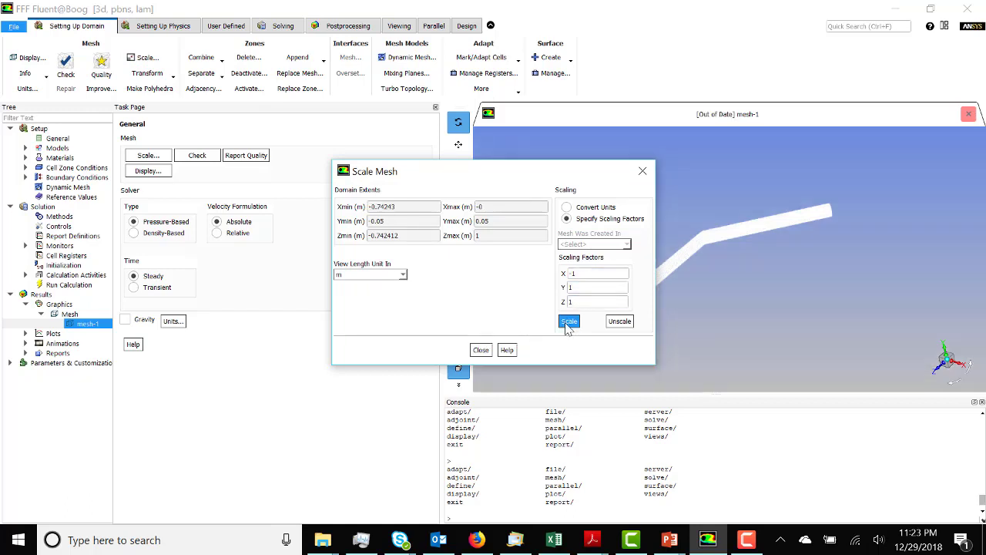
click(481, 350)
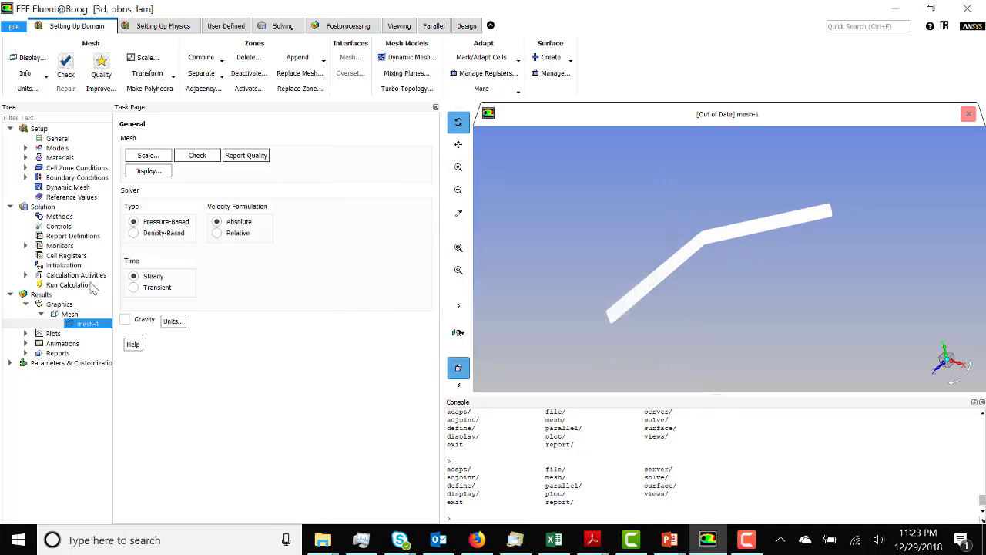
Step: Redraw mesh-1 to check the mirrored pipe
double_click(97, 325)
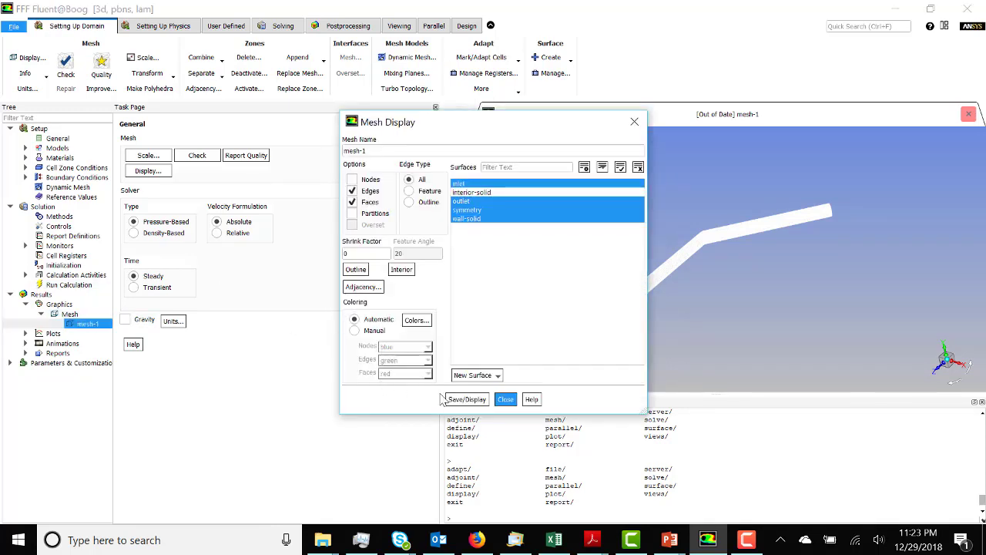
click(457, 401)
drag(529, 125, 395, 117)
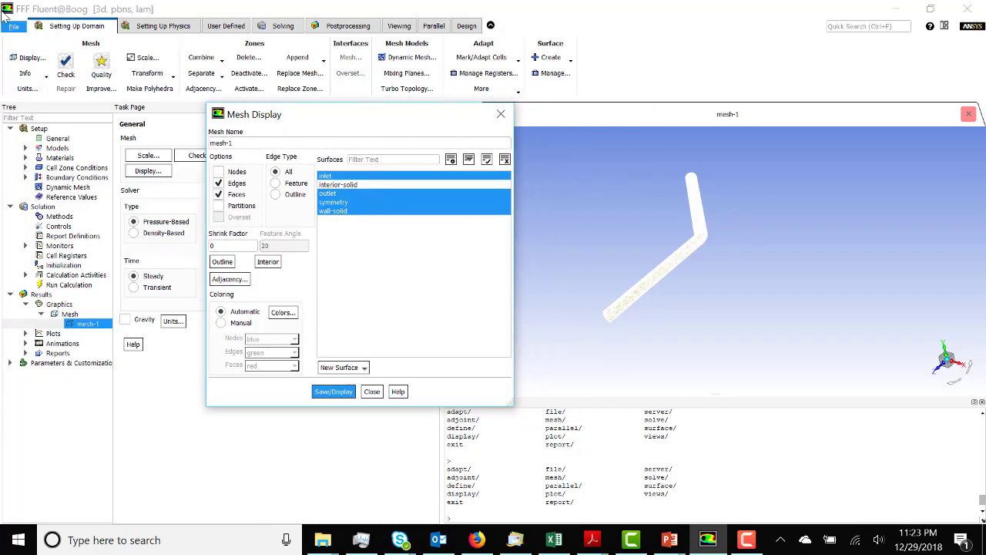
Step: Write the mirrored mesh to the case file FFF.cas
click(13, 27)
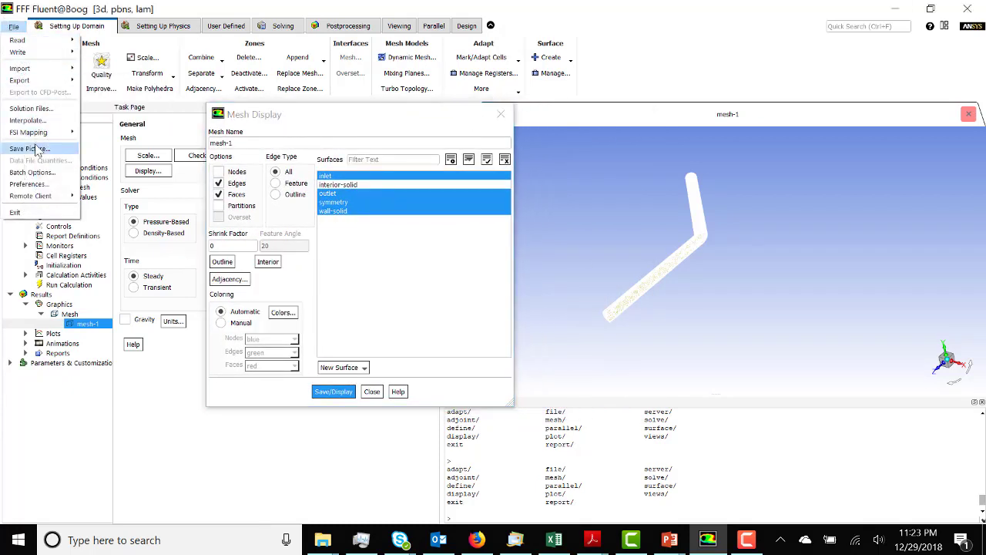
mouse_move(36, 58)
click(96, 53)
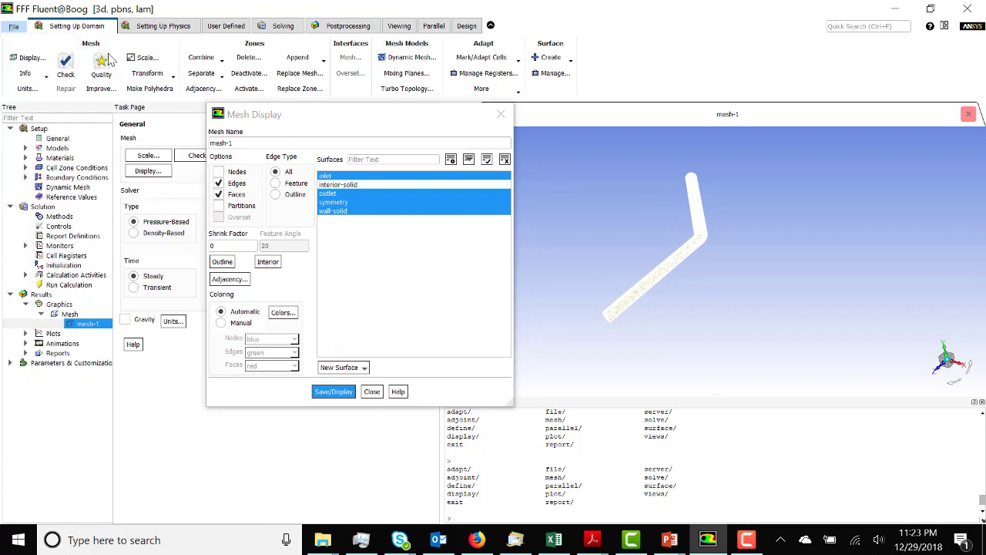
click(634, 321)
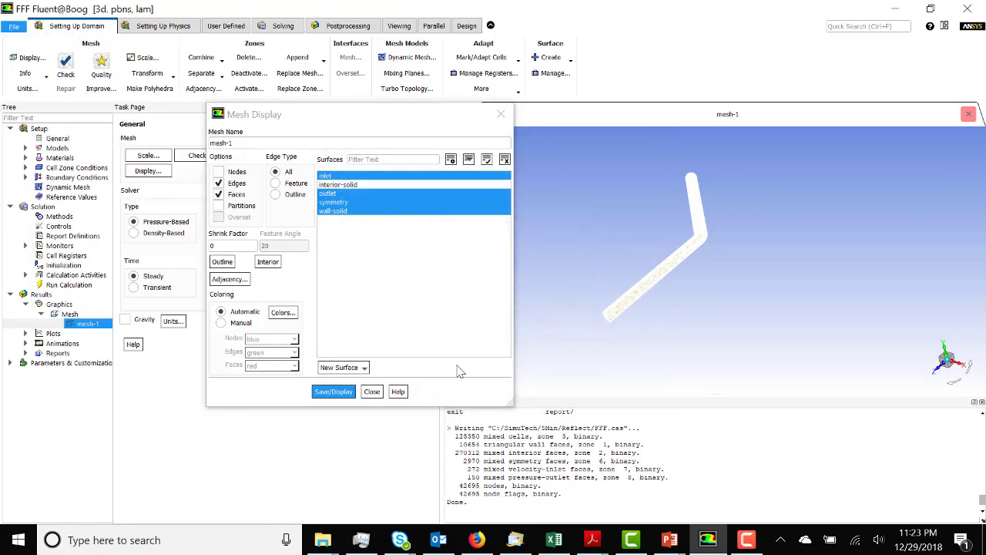
Step: Unscale the mesh to restore its original coordinates
click(371, 391)
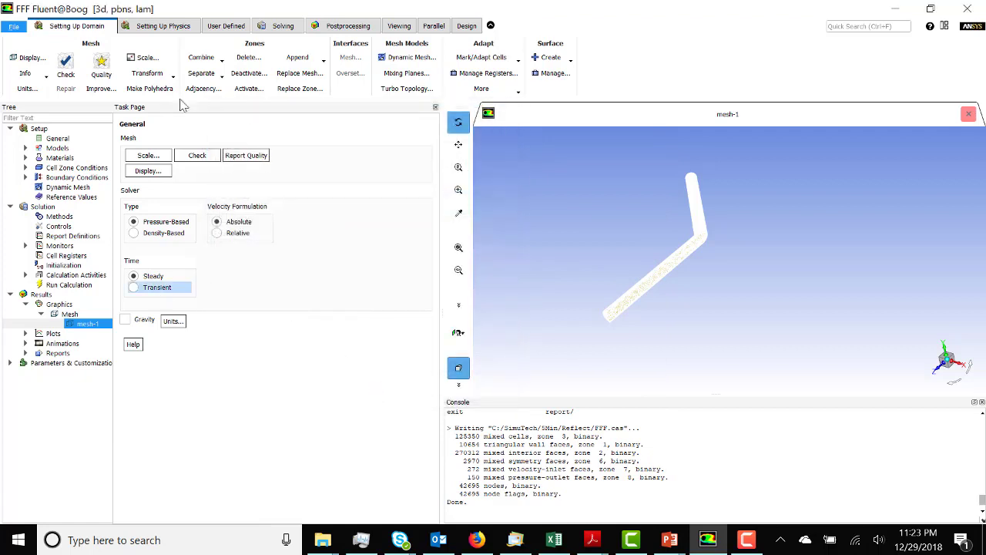
click(144, 58)
click(619, 322)
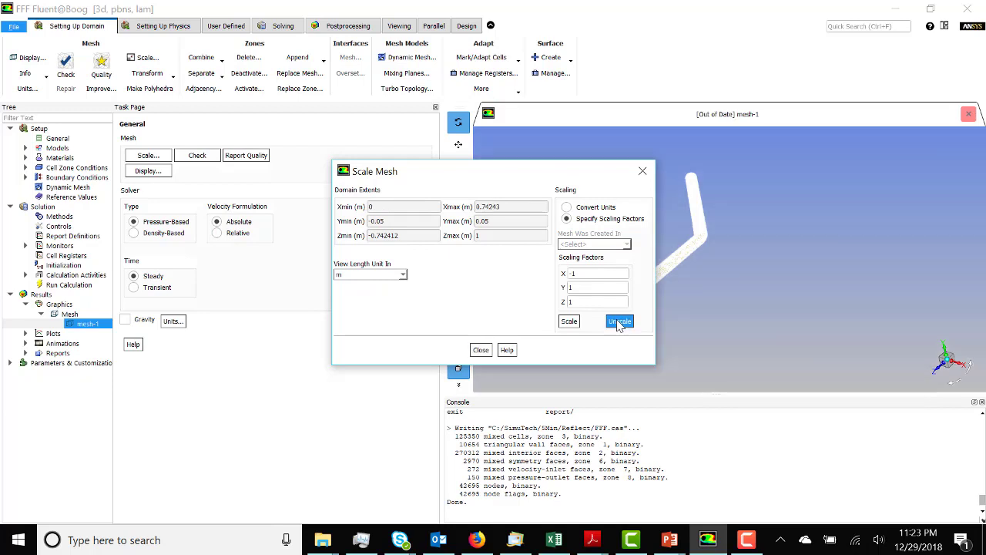
click(480, 349)
Step: Redraw mesh-1 in its original orientation
double_click(89, 323)
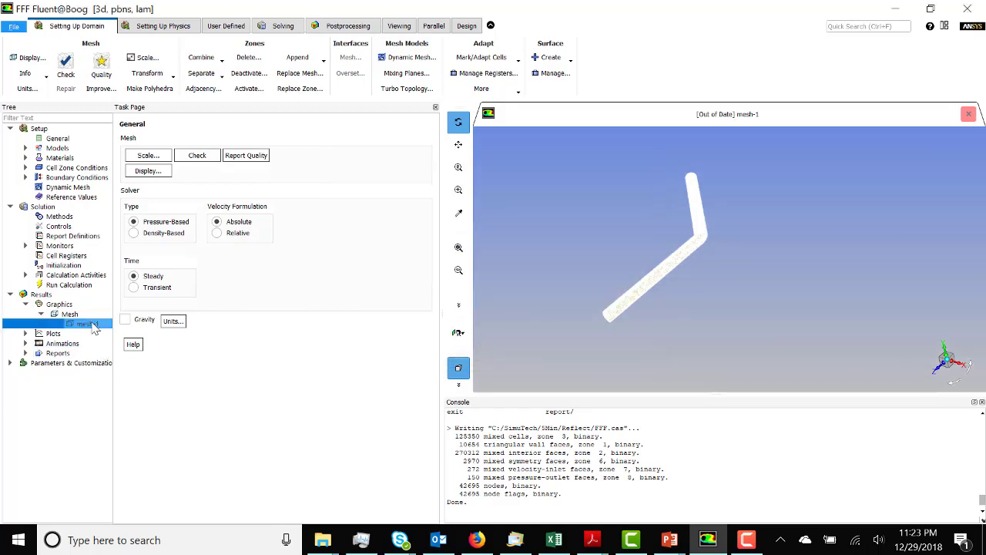
click(455, 400)
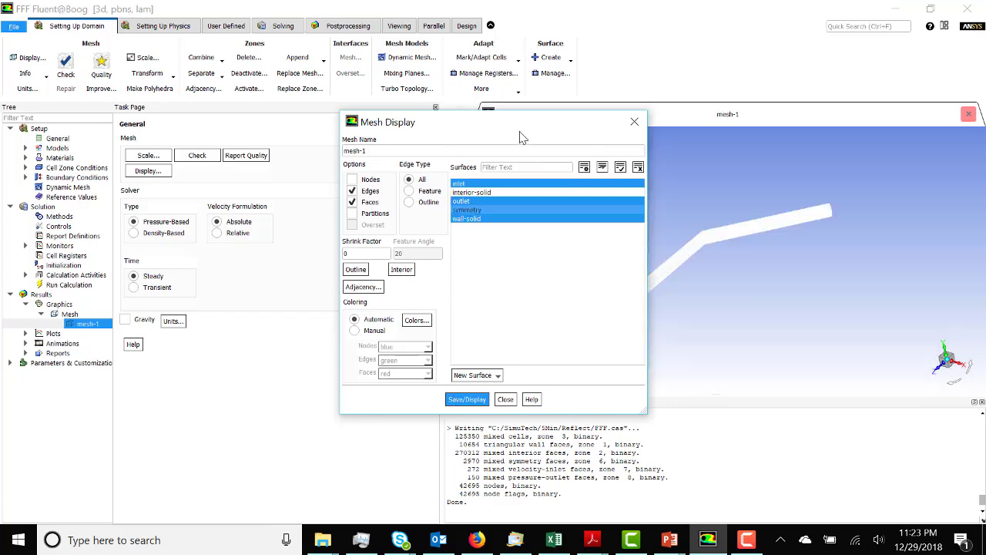
drag(525, 127, 321, 195)
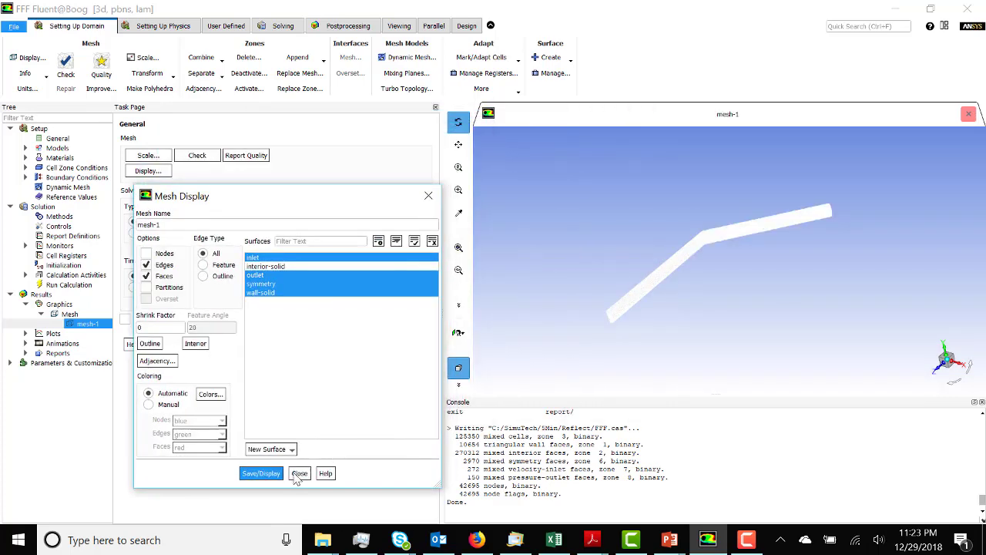
click(297, 470)
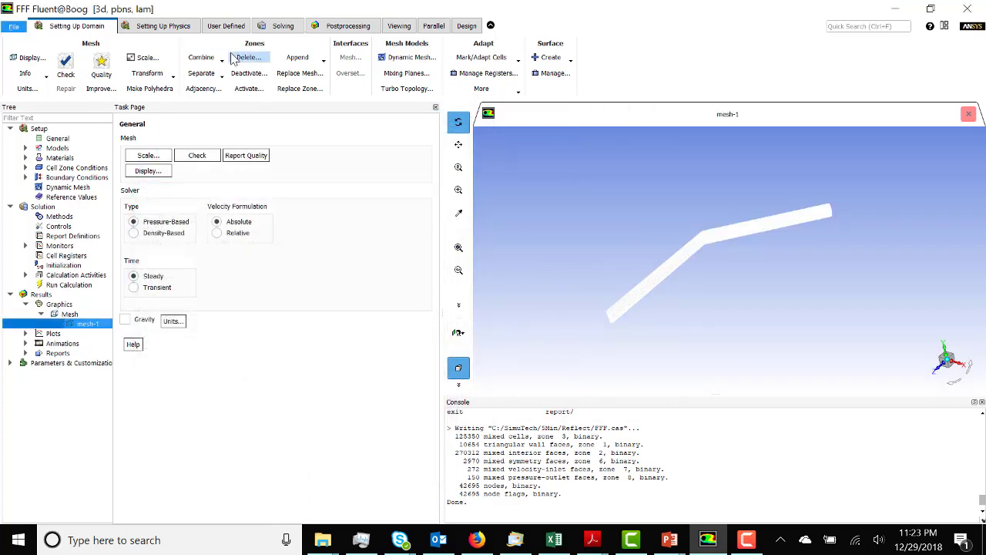
Step: Append the case file FFF.cas to the current mesh, accepting the zone-id warning
click(298, 57)
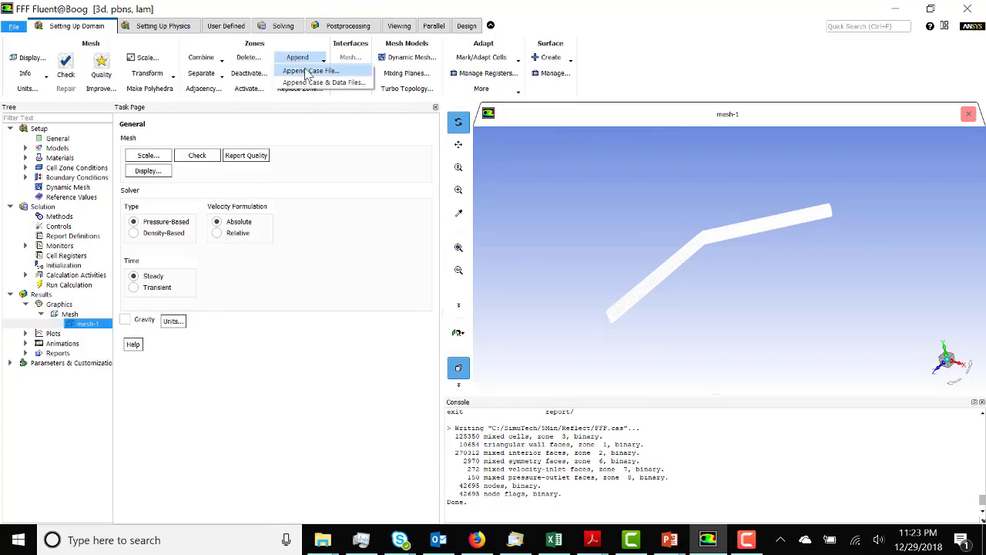
click(308, 72)
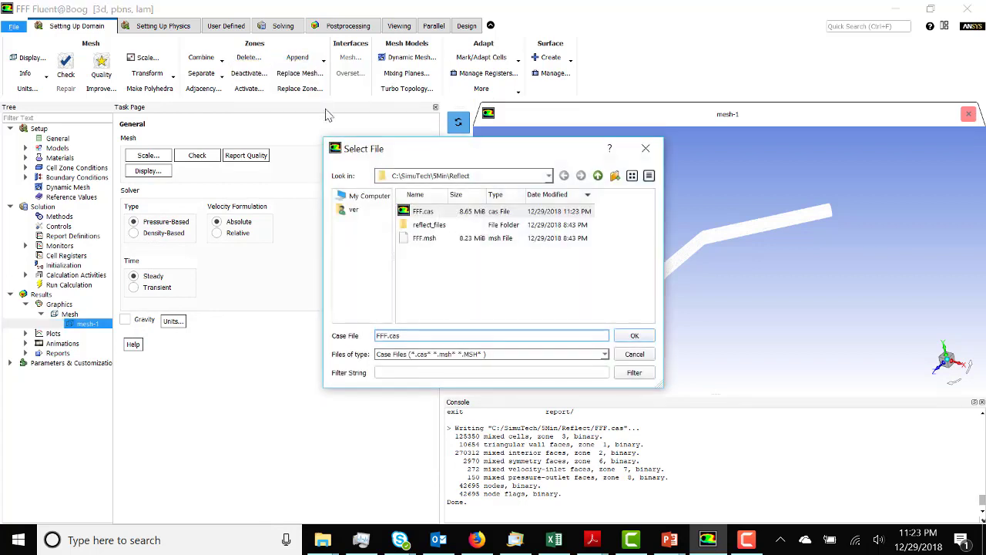
double_click(432, 216)
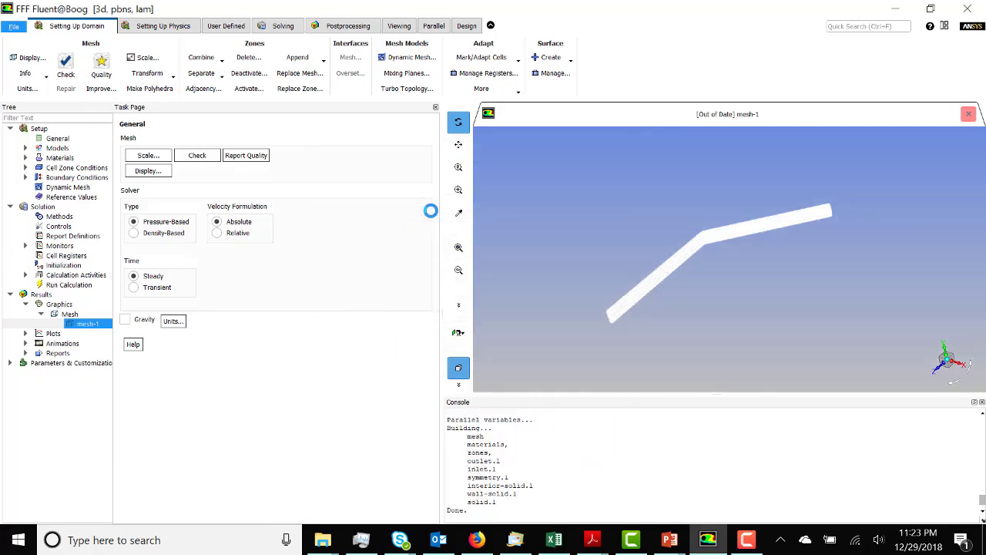
click(574, 310)
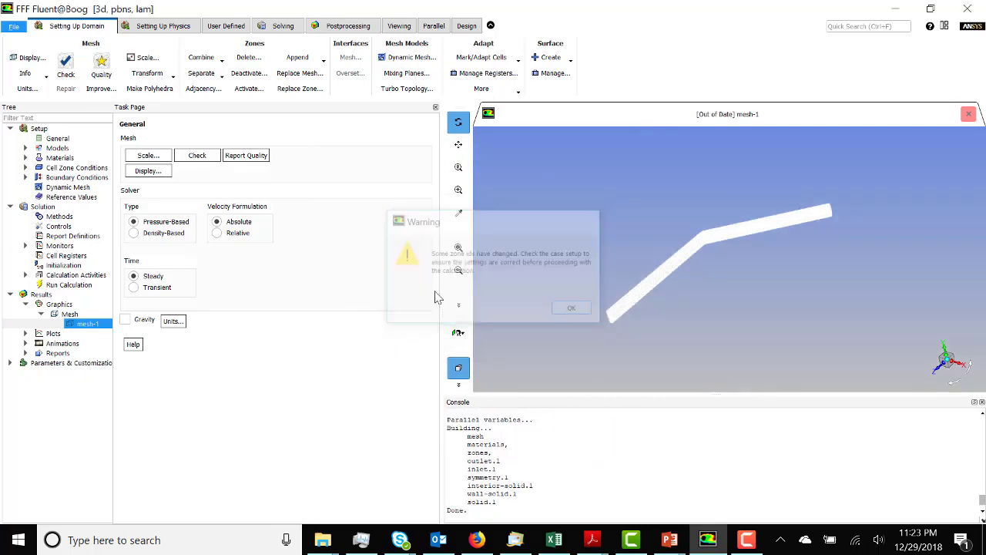
Step: Display mesh-1 with every surface selected, then close the display settings
click(95, 325)
double_click(95, 325)
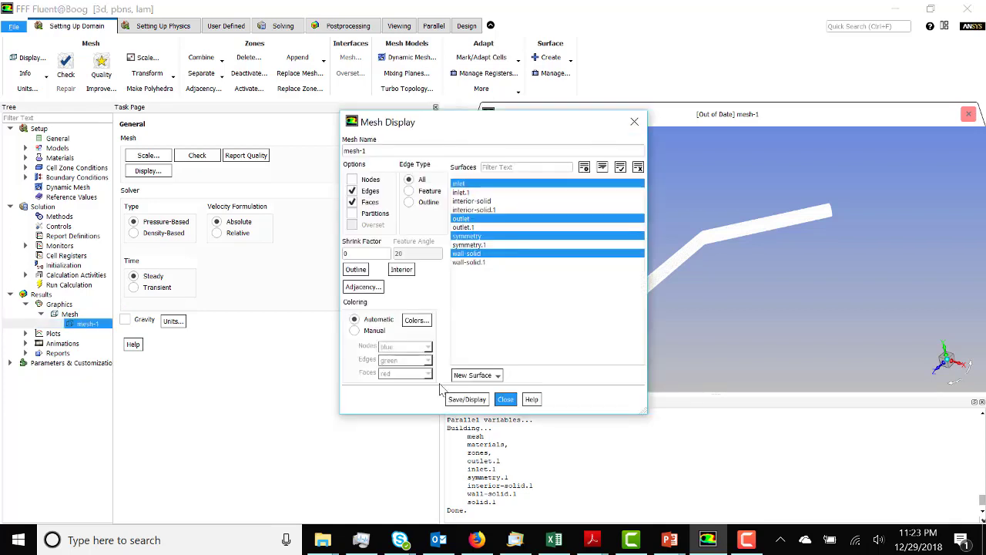
click(556, 185)
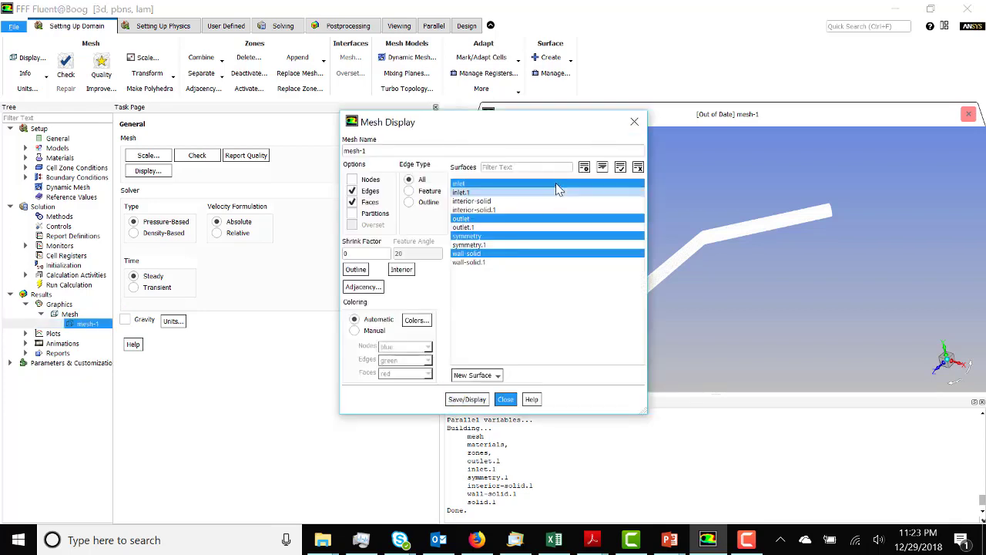
click(620, 166)
click(467, 400)
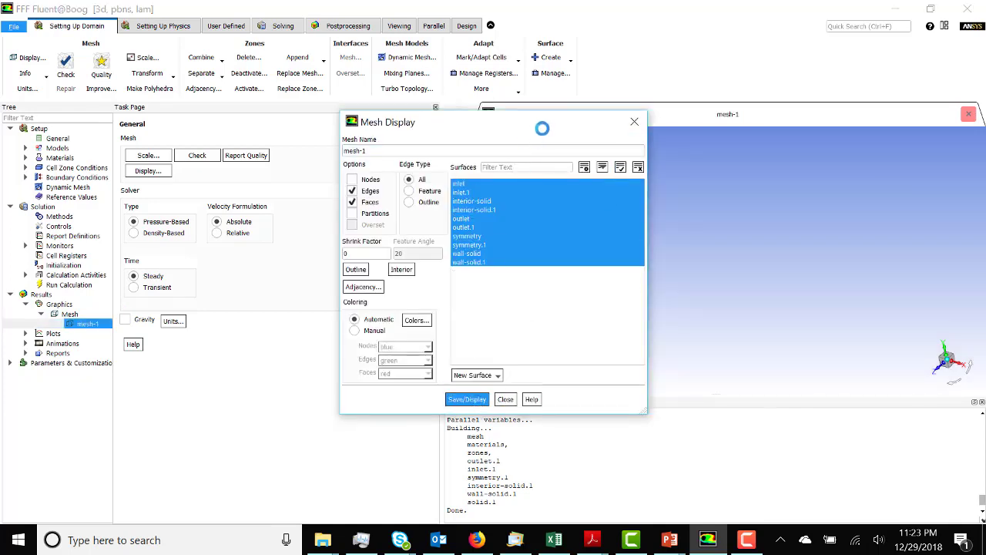
drag(544, 126, 434, 135)
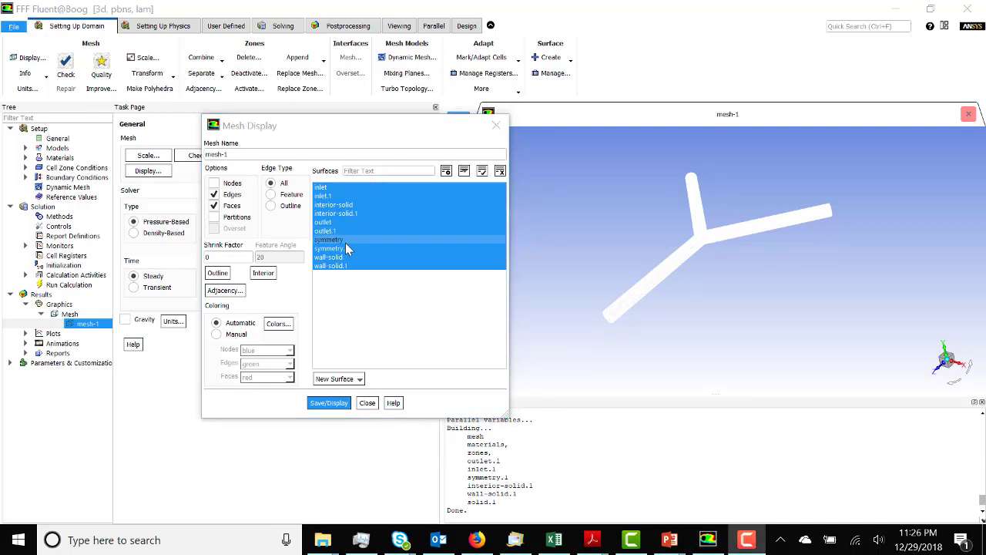
click(367, 402)
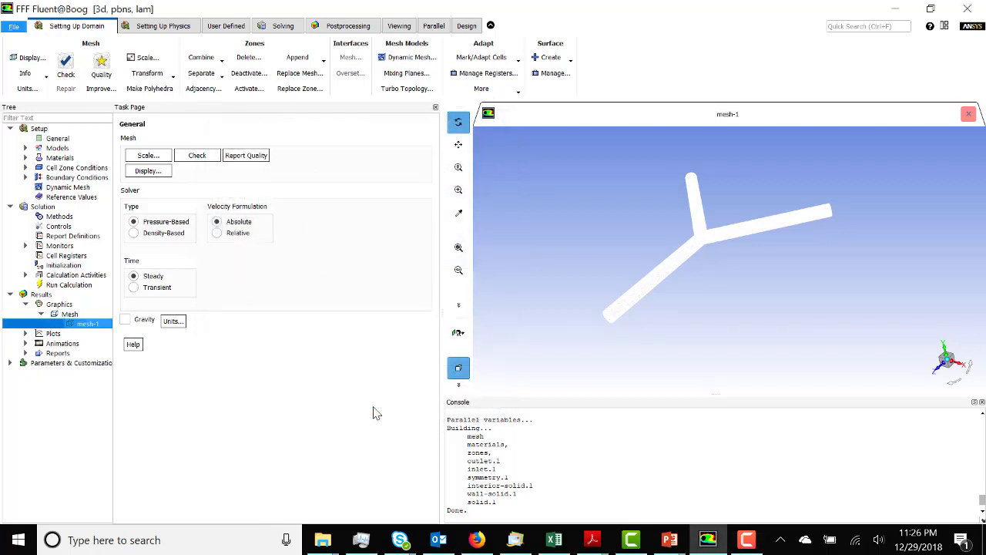
Step: Fuse the symmetry and symmetry.1 face zones into one interior zone, then reopen mesh-1's display
click(218, 59)
click(207, 83)
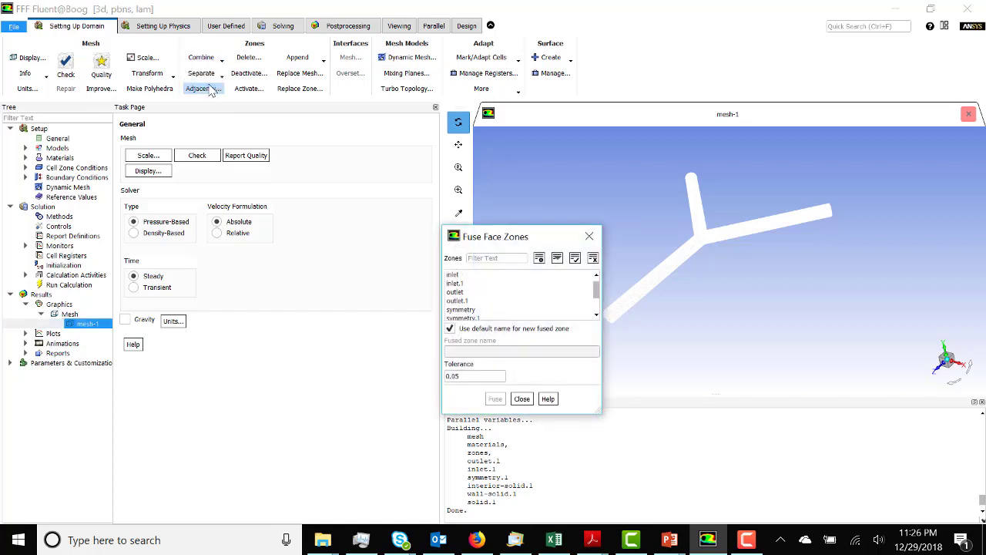
click(466, 310)
click(480, 317)
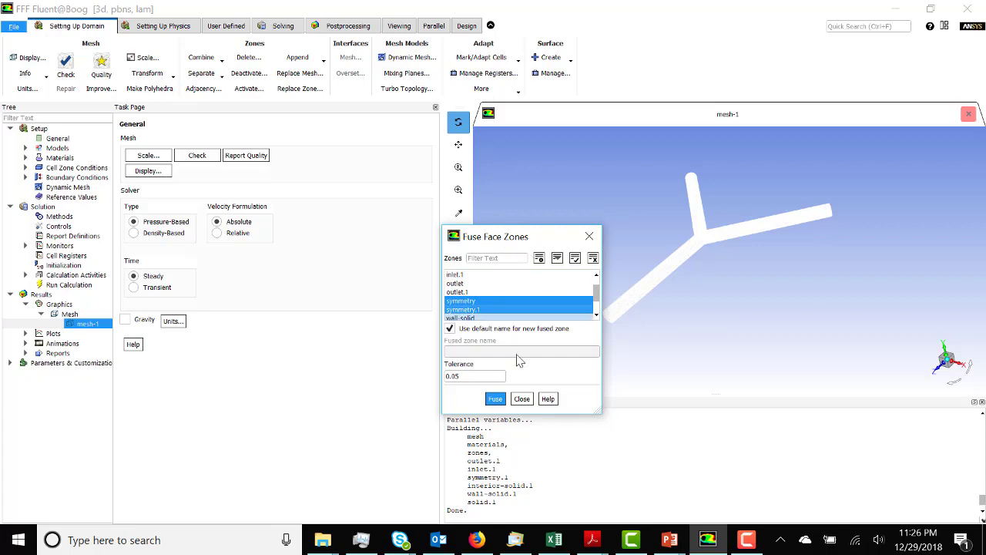
click(496, 400)
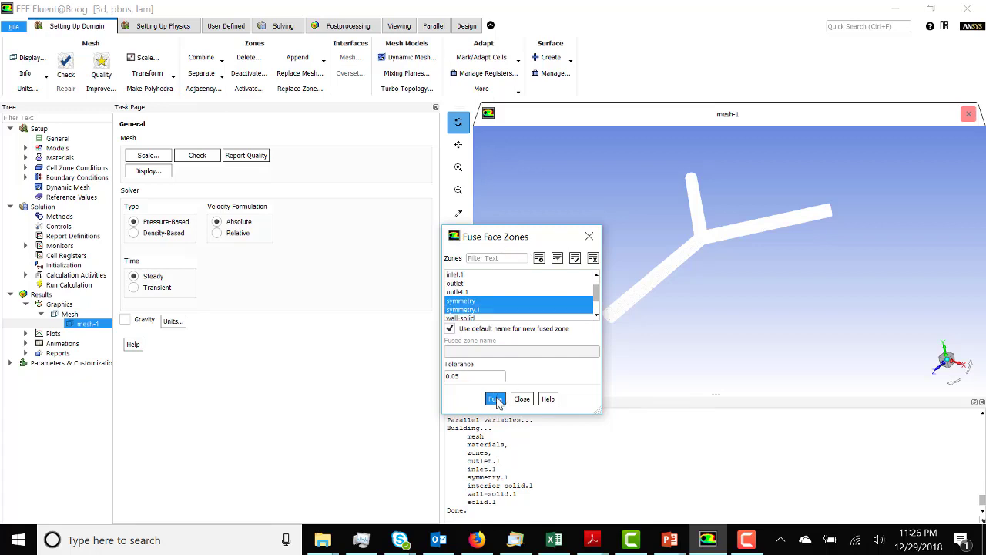
click(559, 310)
click(529, 402)
double_click(96, 327)
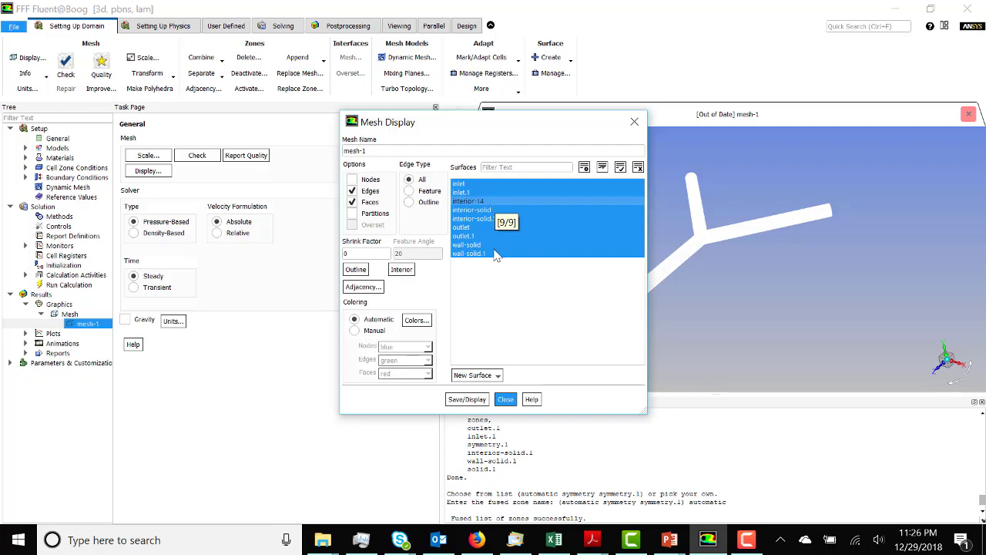
Step: Deselect inlet and inlet.1 and reselect outlet and outlet.1 in the mesh surfaces
click(493, 183)
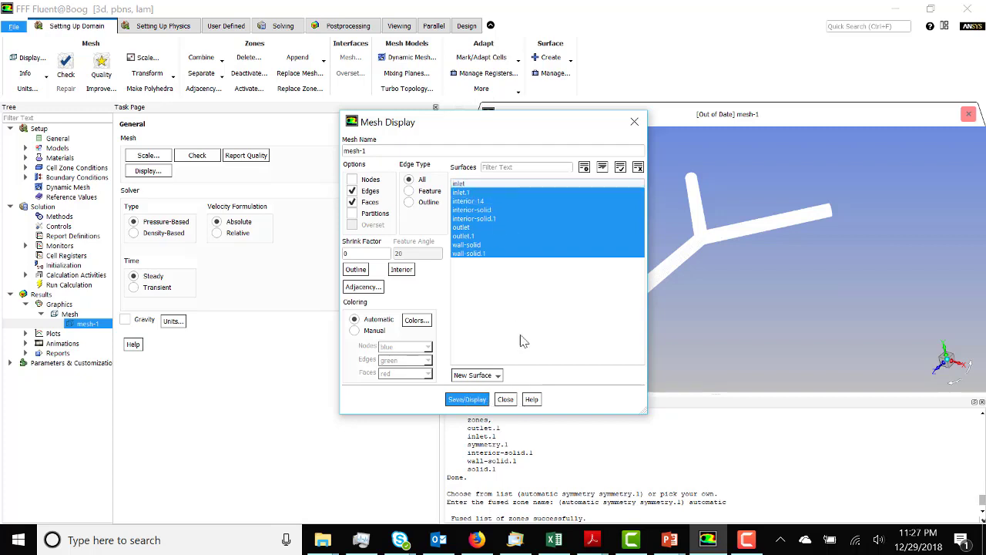
click(491, 194)
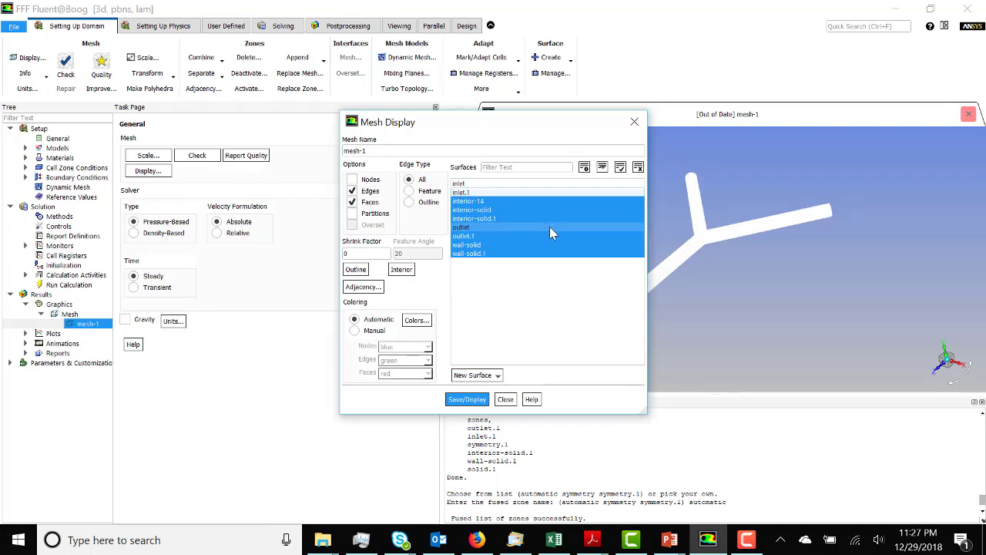
click(487, 228)
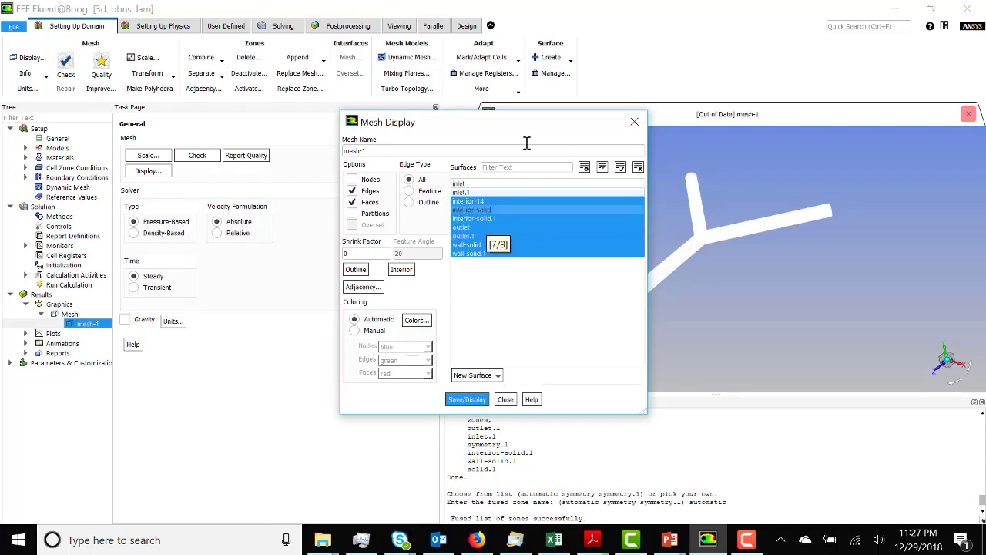
drag(543, 131, 406, 142)
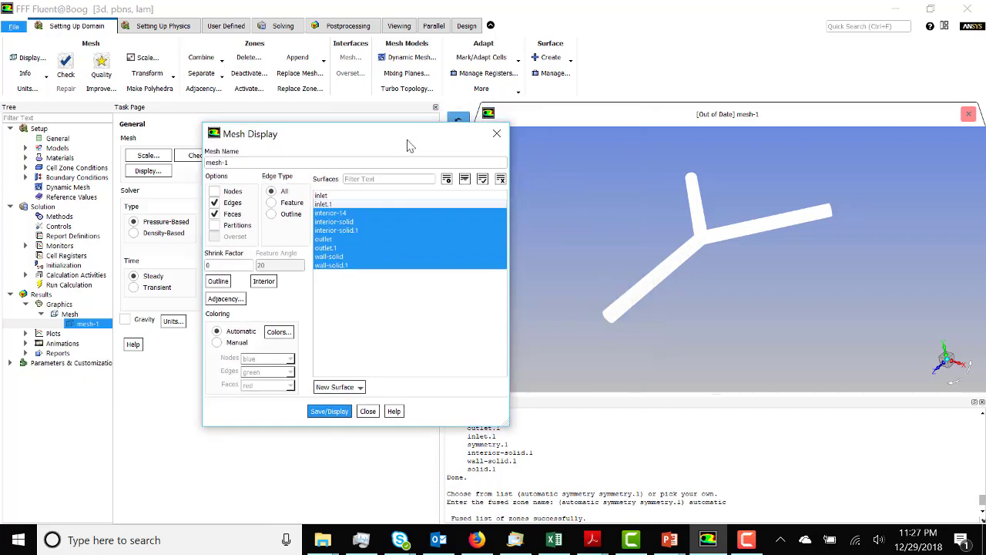
click(347, 249)
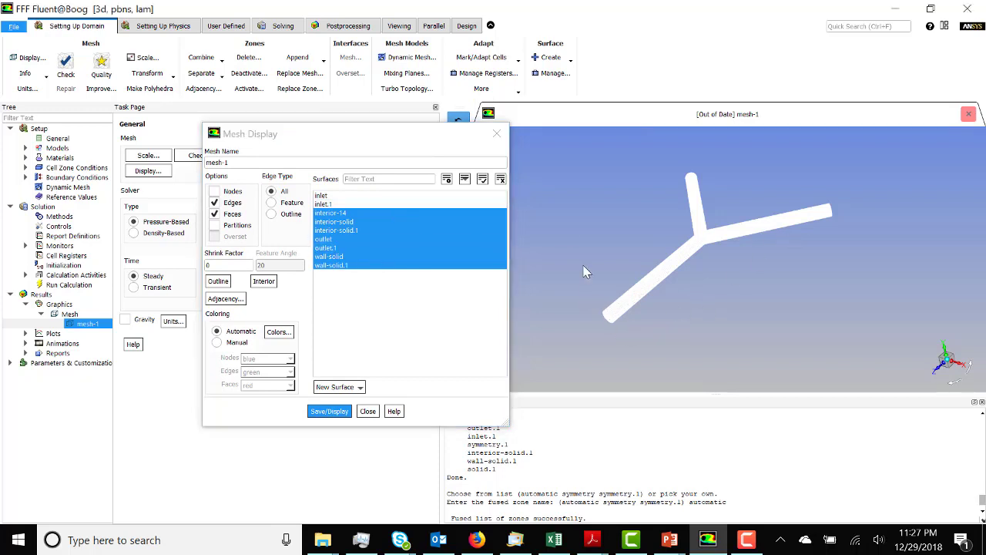
Step: Set the right mouse button to zoom and zoom onto the pipe's lower-left end
click(400, 26)
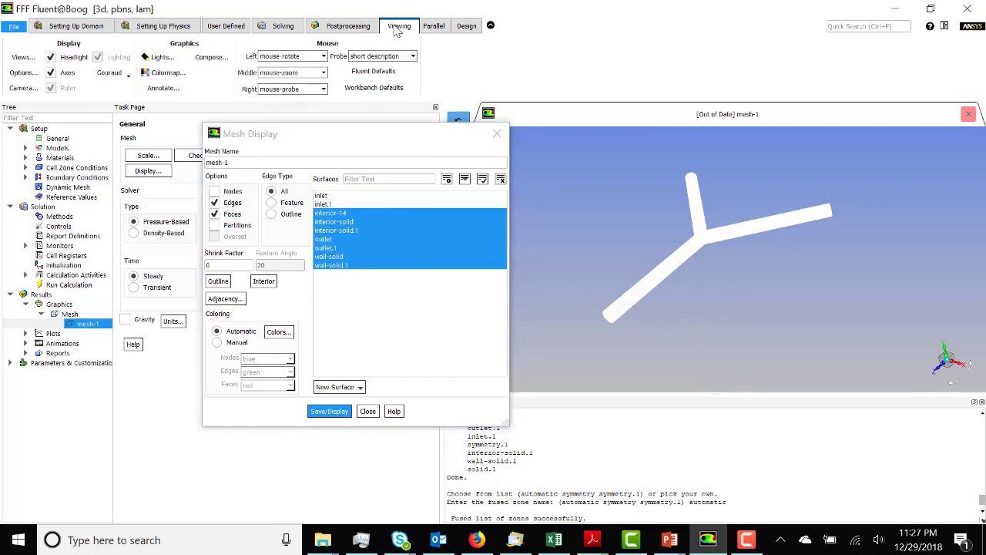
click(316, 90)
click(312, 115)
right_drag(567, 291, 661, 345)
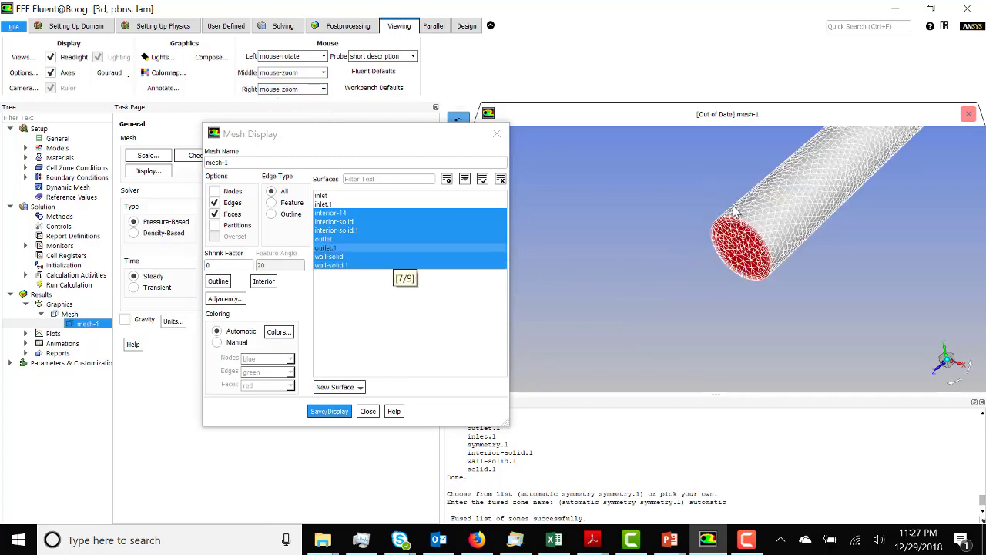
click(368, 410)
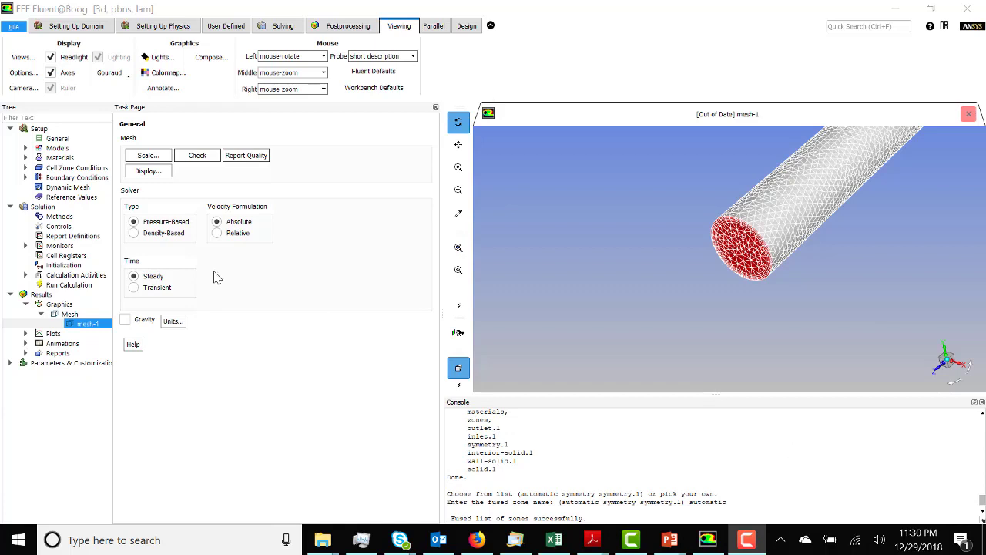
Step: Set the viscous model to Realizable k-epsilon
click(25, 148)
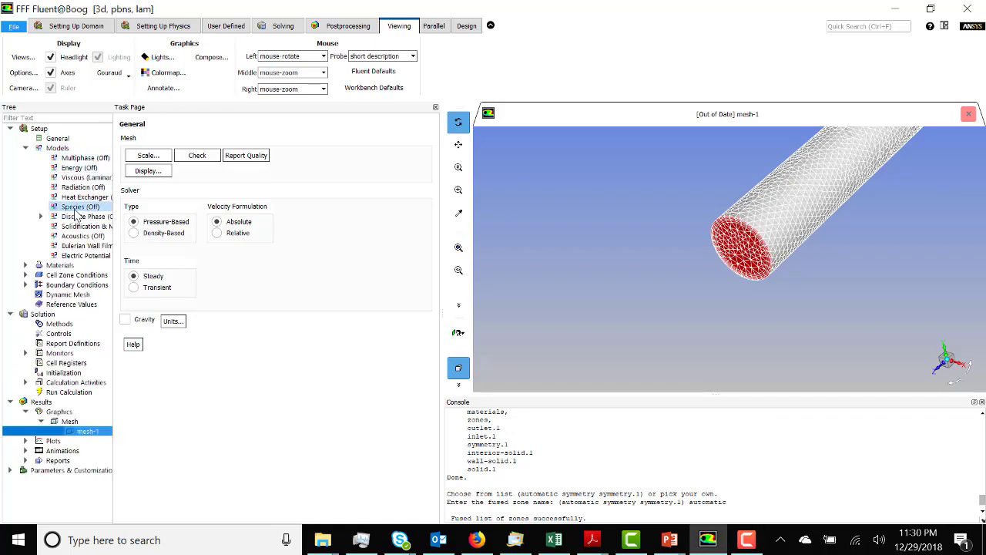
click(87, 179)
double_click(87, 182)
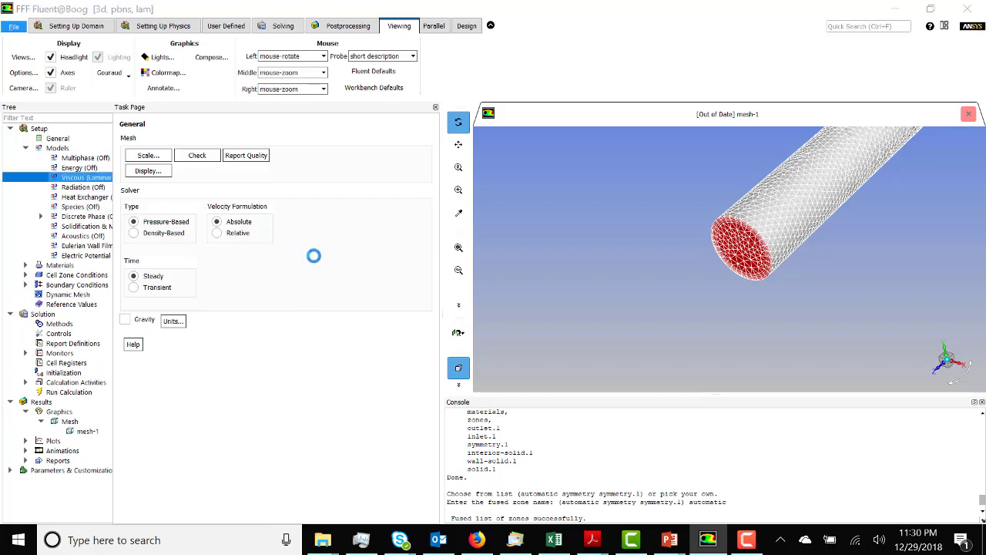
click(489, 306)
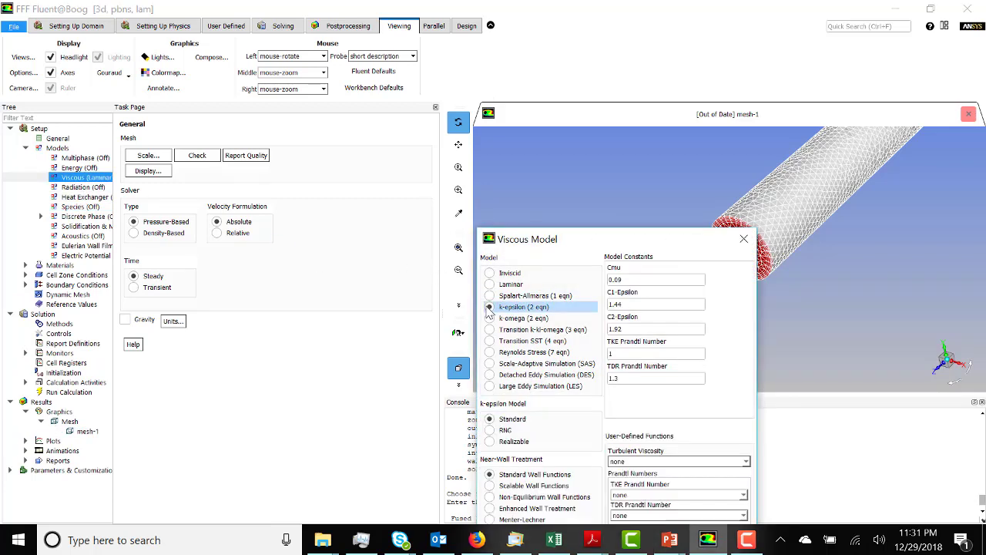
click(490, 441)
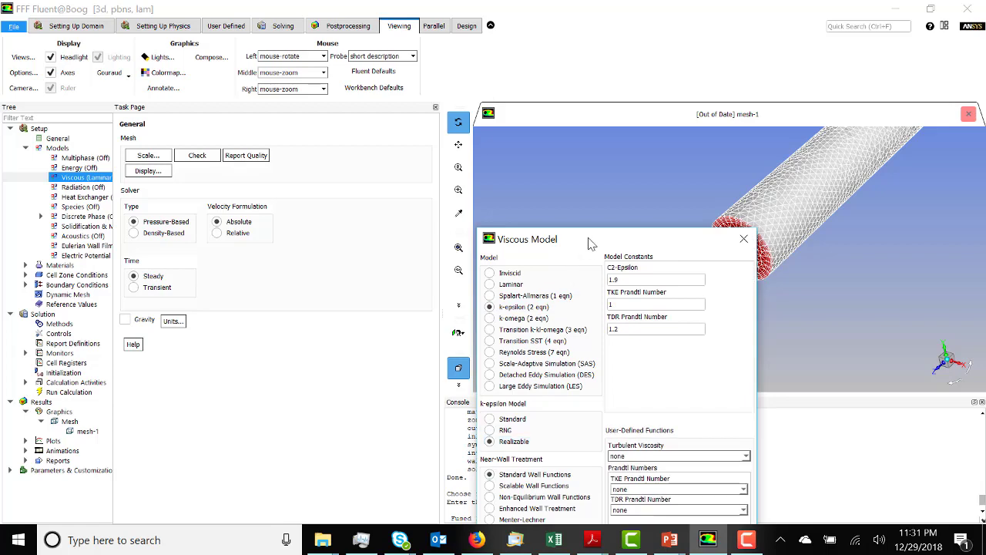
drag(589, 245, 448, 162)
click(448, 519)
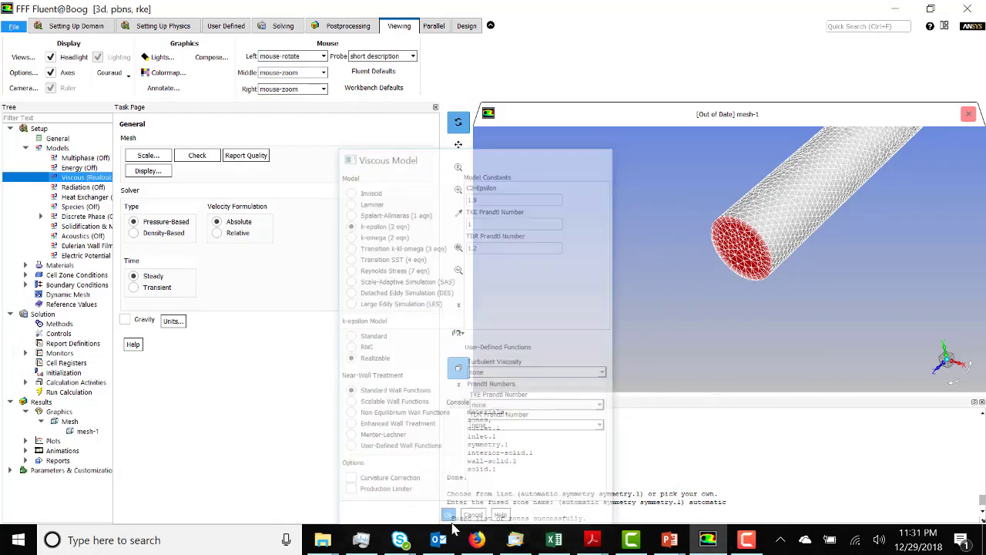
Step: Check that air is listed under fluid materials and open Boundary Conditions
click(25, 265)
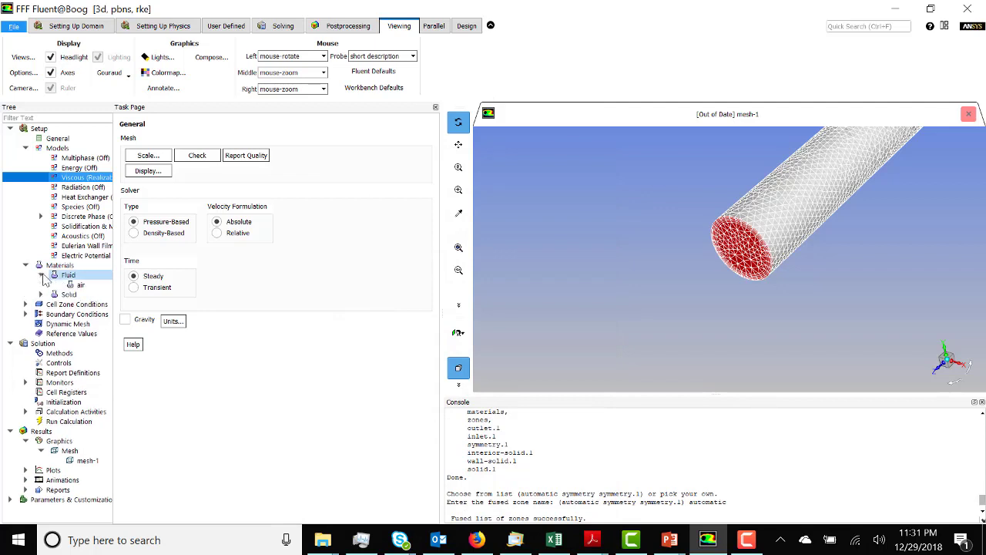
click(42, 276)
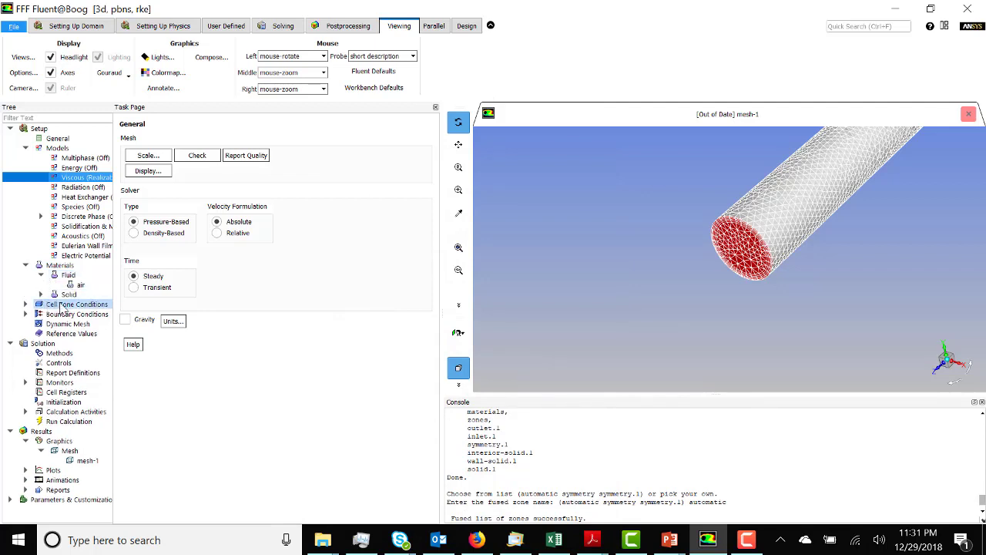
double_click(70, 315)
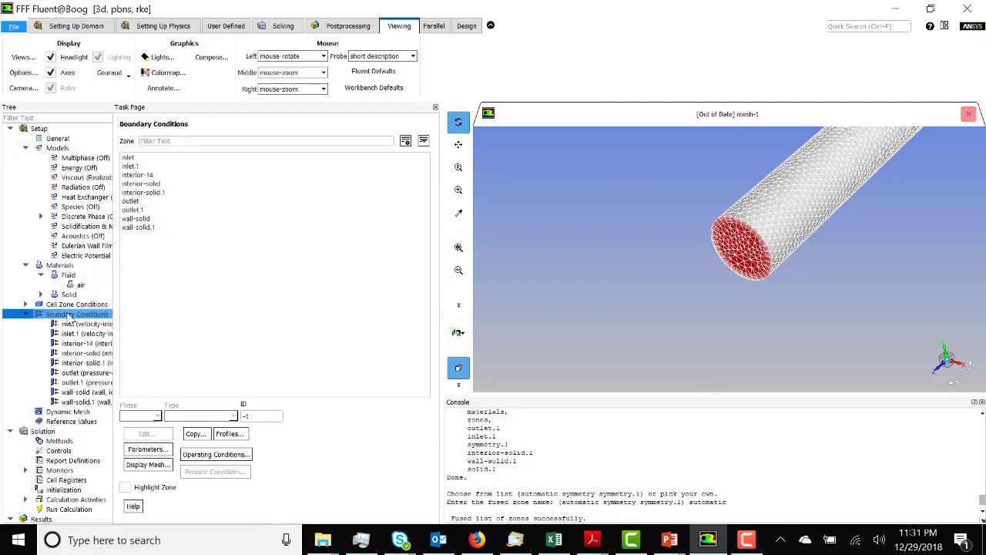
Step: Switch on the Energy Equation in the energy model
double_click(96, 169)
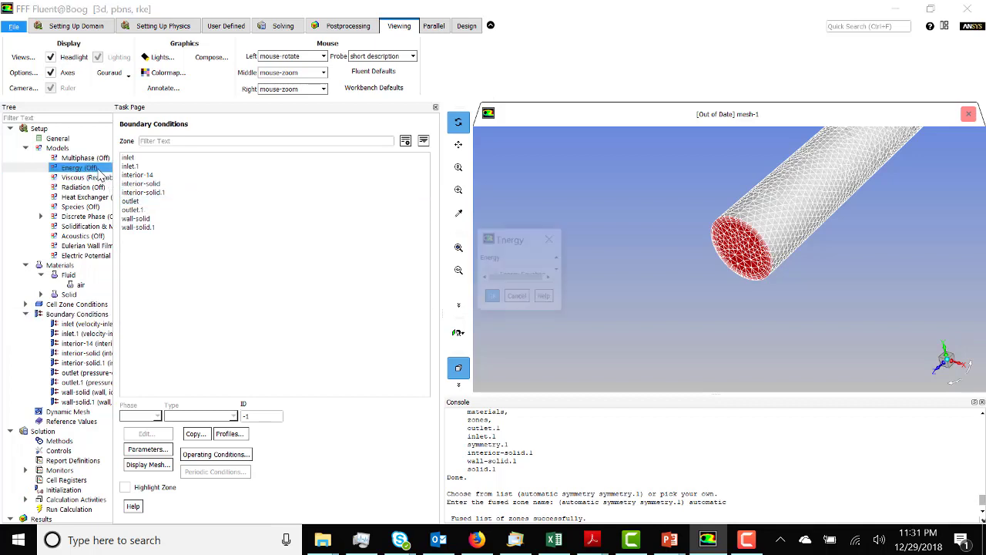
click(492, 275)
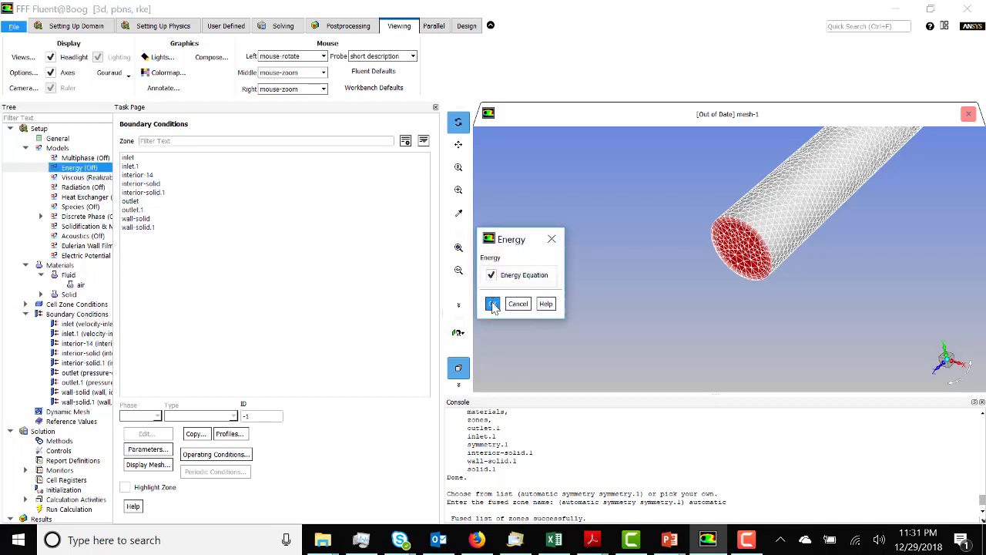
click(493, 304)
click(175, 157)
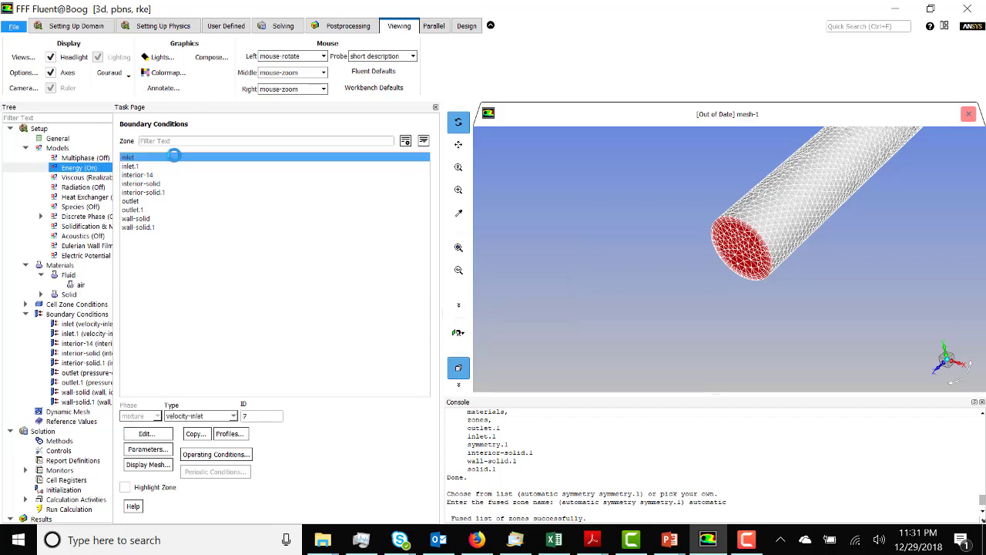
Step: Set the inlet to 2 m/s velocity magnitude at 300 K
click(162, 436)
click(552, 289)
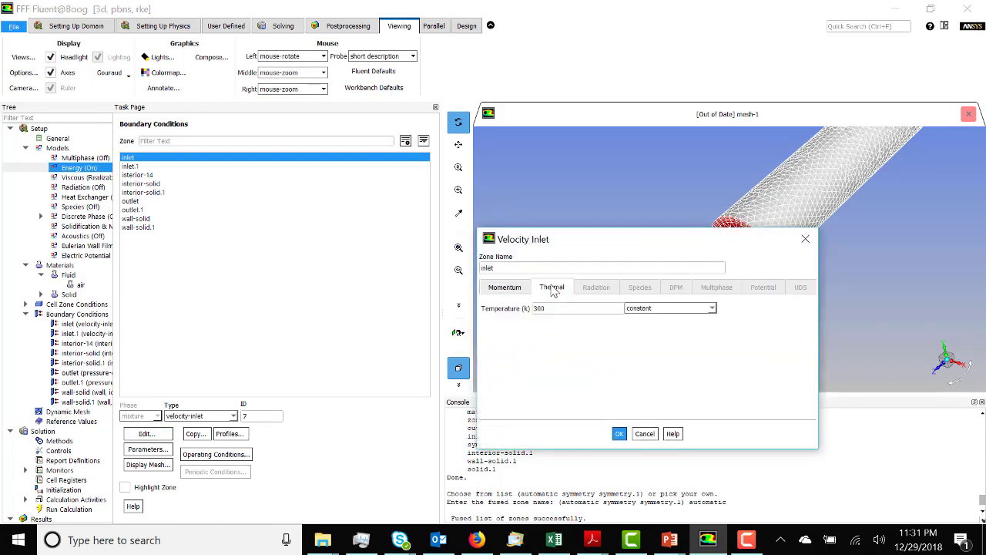
double_click(545, 308)
click(507, 287)
double_click(619, 334)
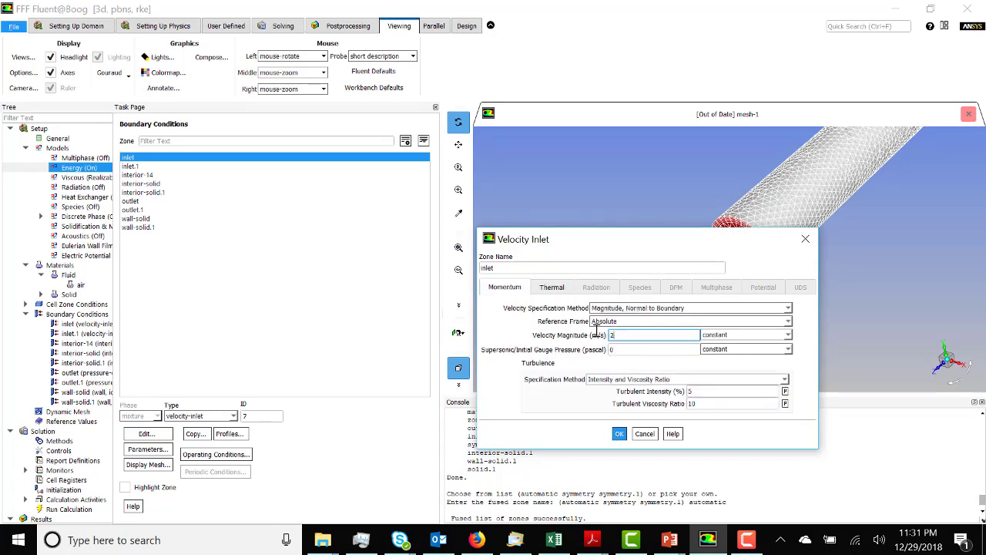
click(619, 433)
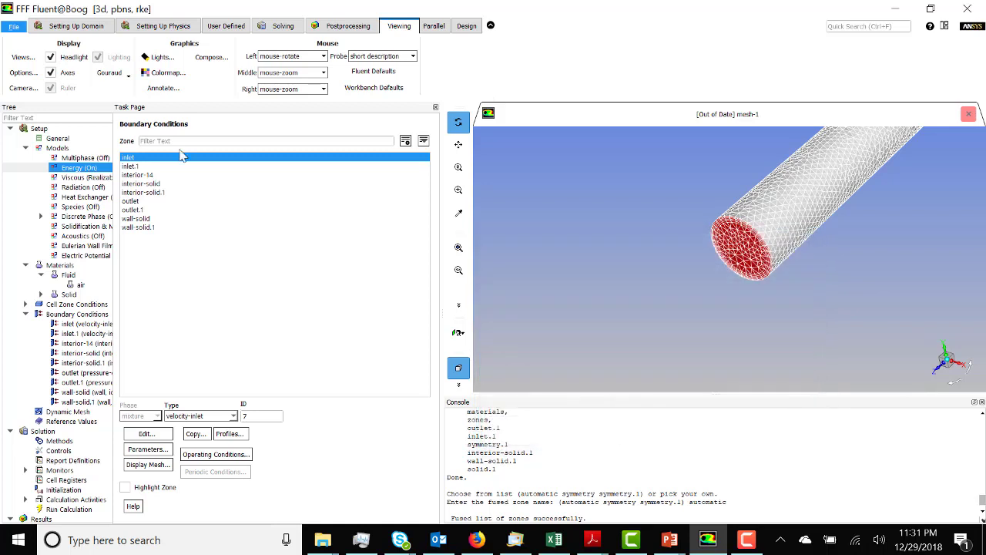
Step: Set the inlet.1 velocity magnitude to 4 m/s
click(154, 167)
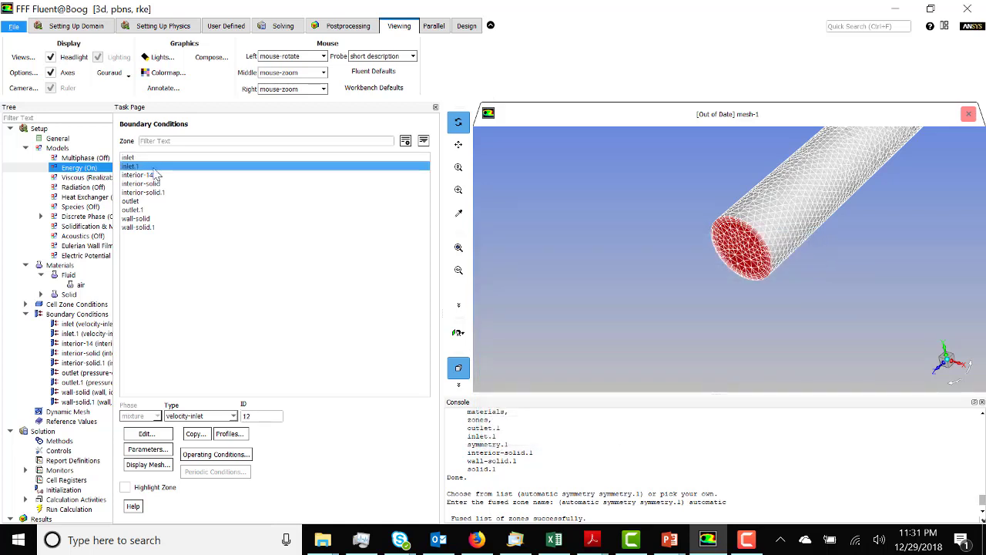
double_click(153, 168)
double_click(628, 334)
click(612, 335)
text(4)
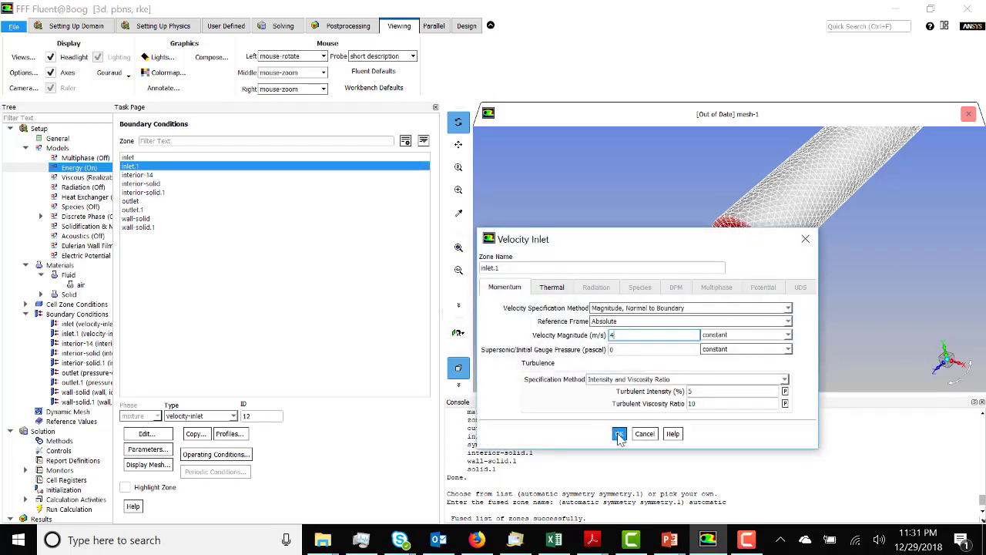
click(619, 433)
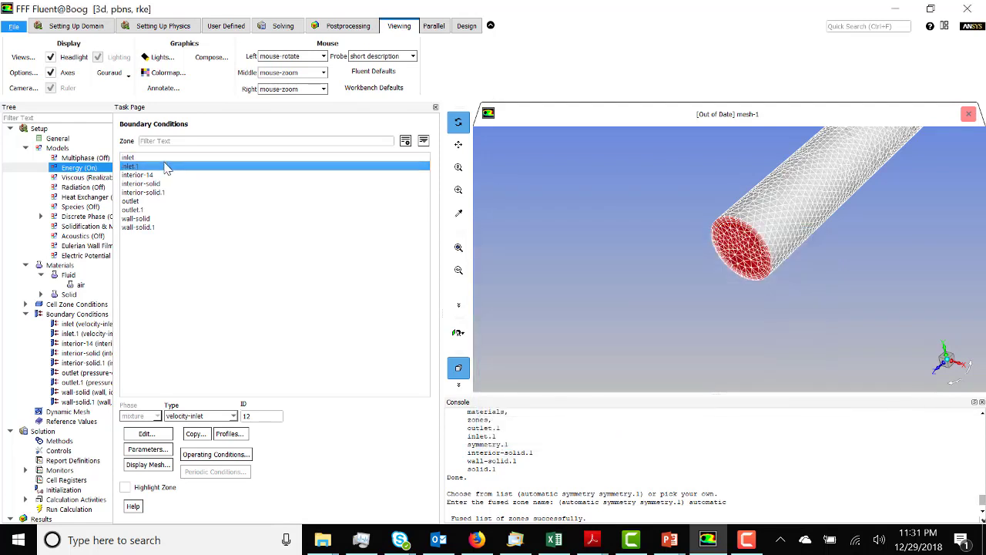
Step: Set the inlet.1 thermal temperature to 350 K
double_click(166, 171)
click(408, 212)
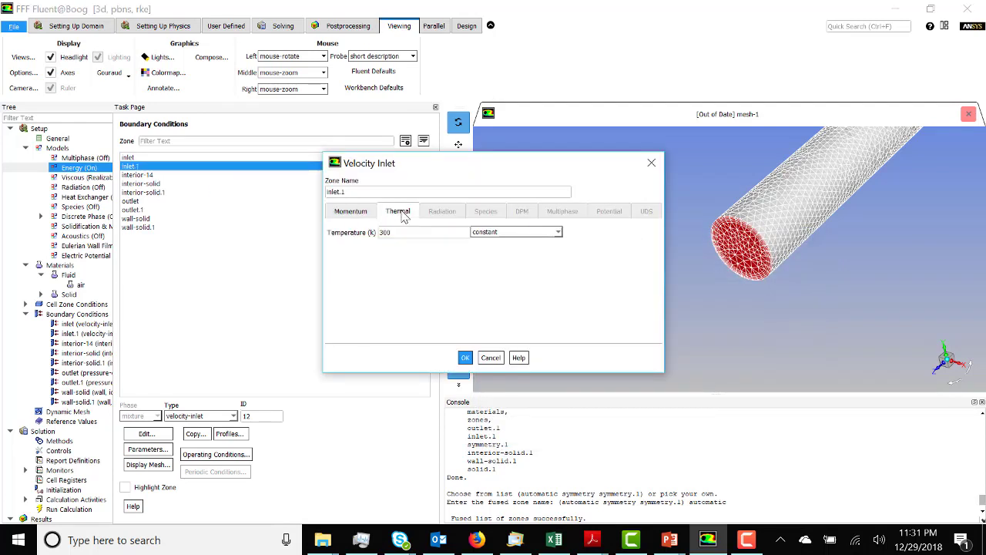
click(406, 234)
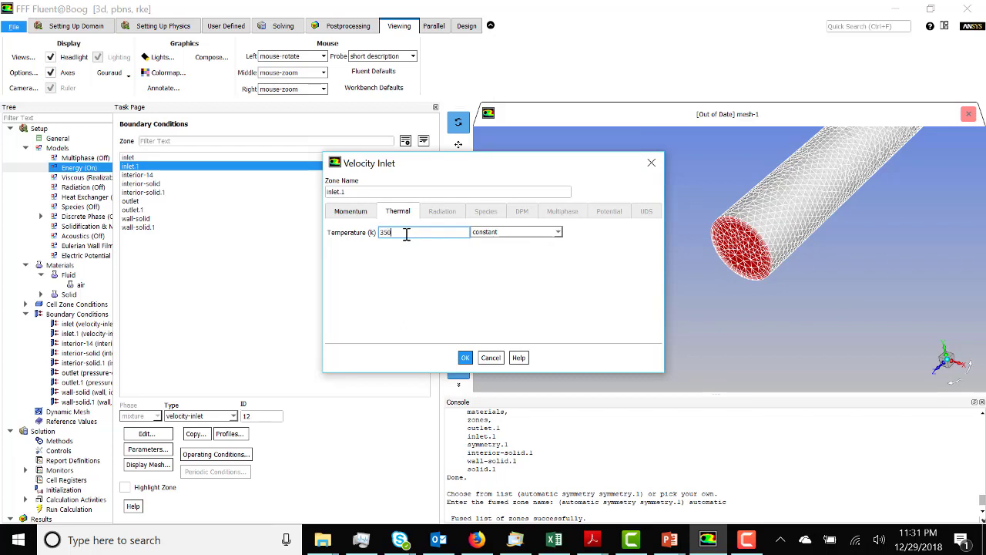
click(465, 358)
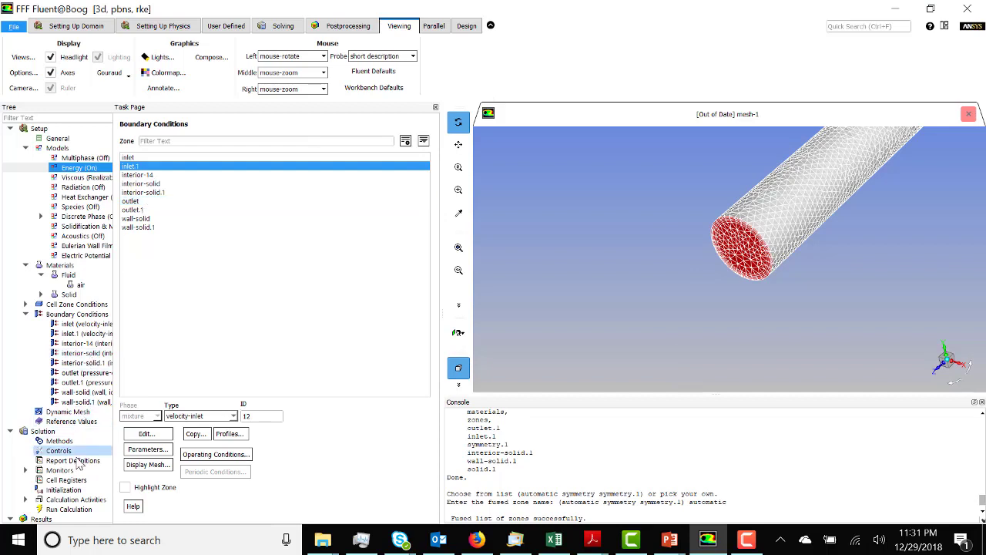
click(70, 490)
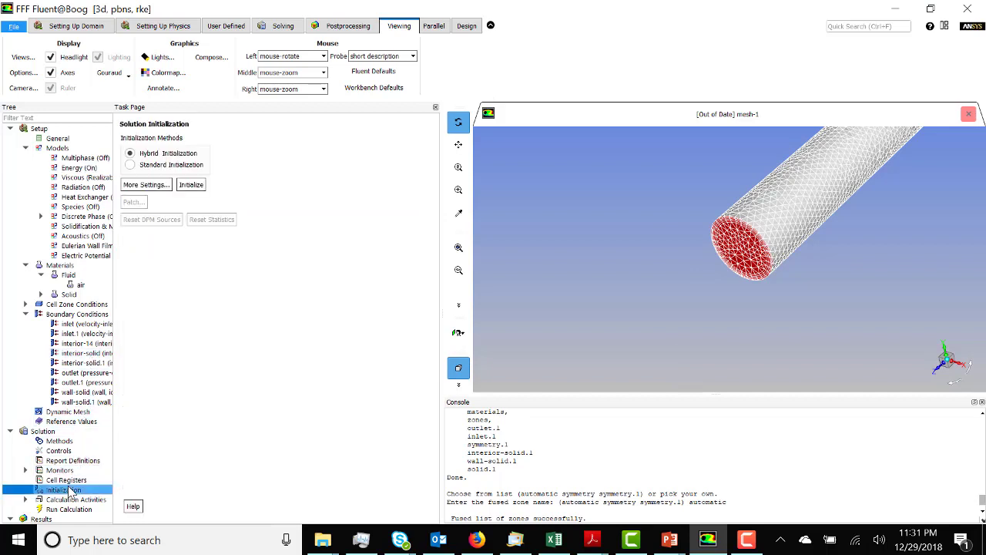
Step: Hybrid-initialize the flow field and run 500 iterations to completion
click(191, 185)
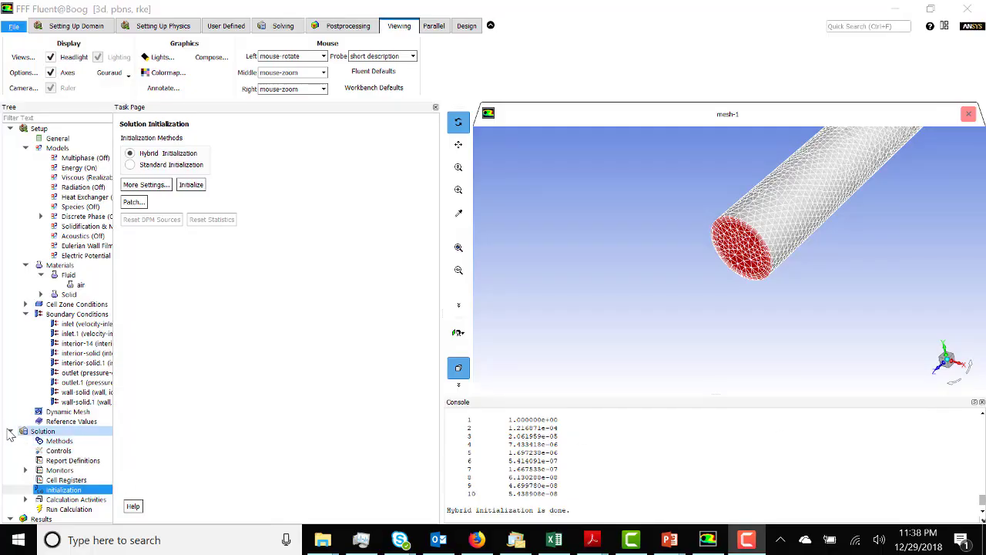
click(71, 510)
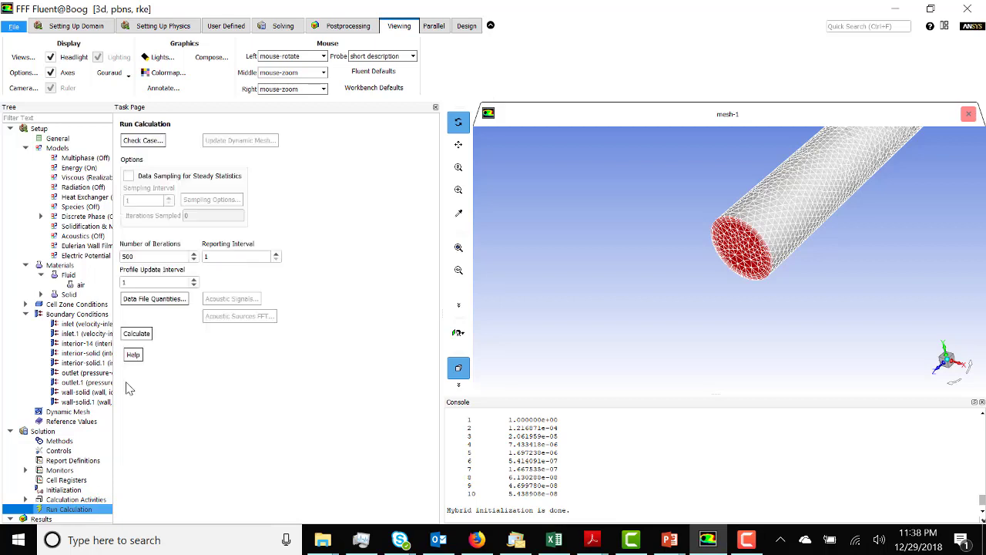
click(141, 337)
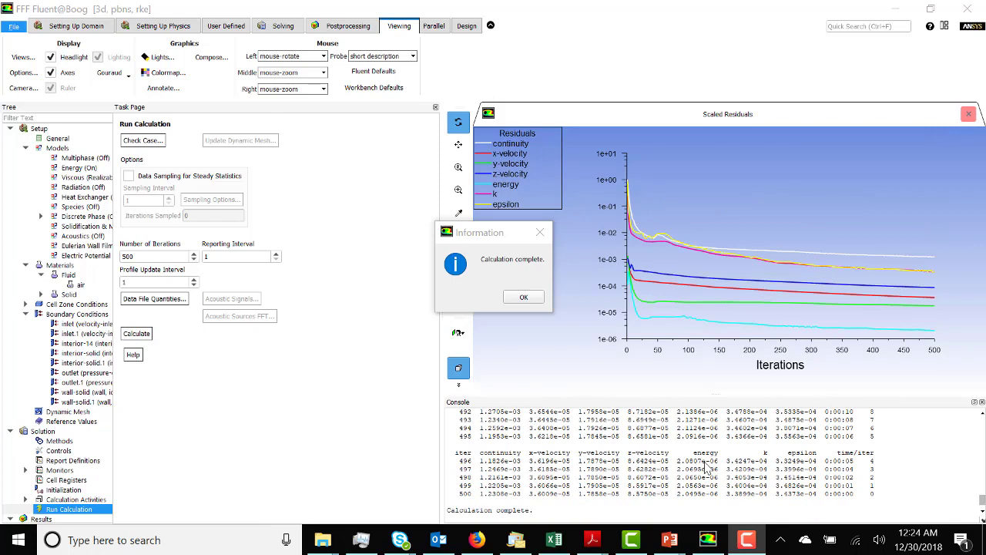
click(525, 299)
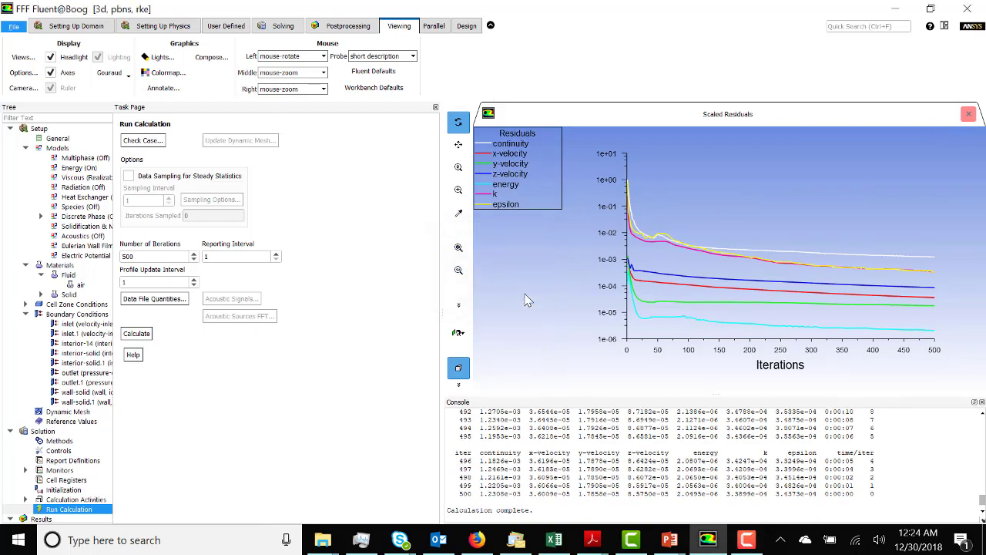
Step: Open the Contours settings under Results > Graphics
click(10, 431)
click(10, 441)
click(26, 451)
click(40, 460)
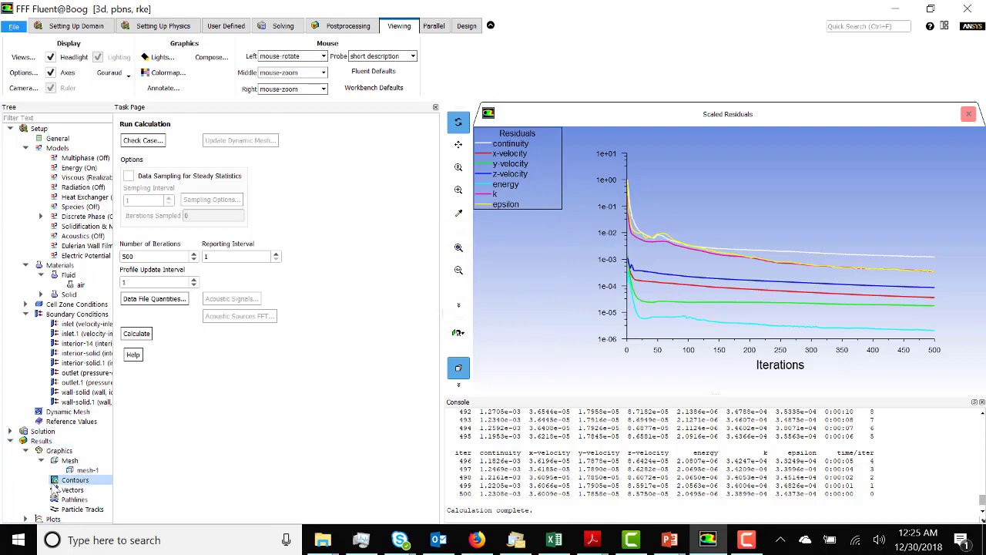
click(75, 480)
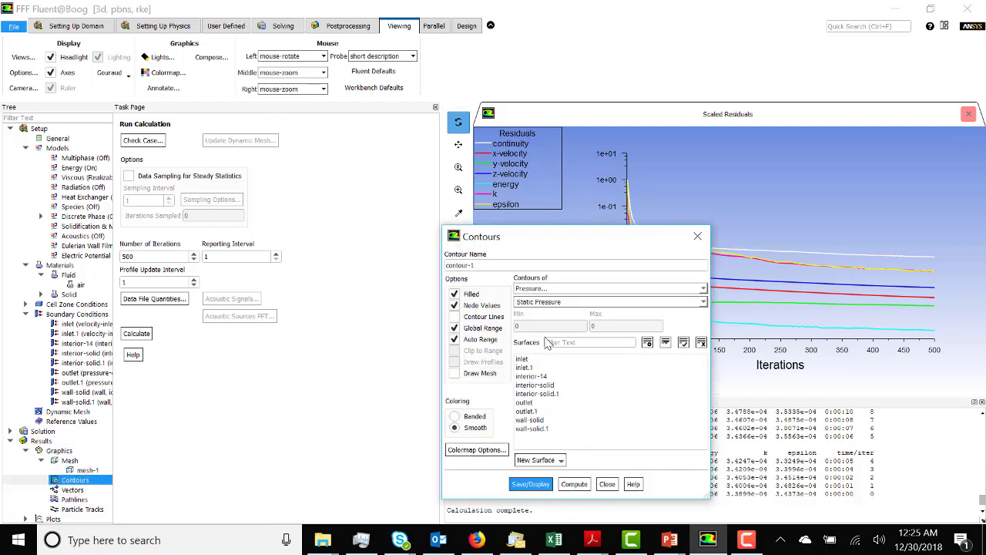
Step: Plot static temperature contours on wall-solid and wall-solid.1 and zoom onto the pipe junction
click(574, 291)
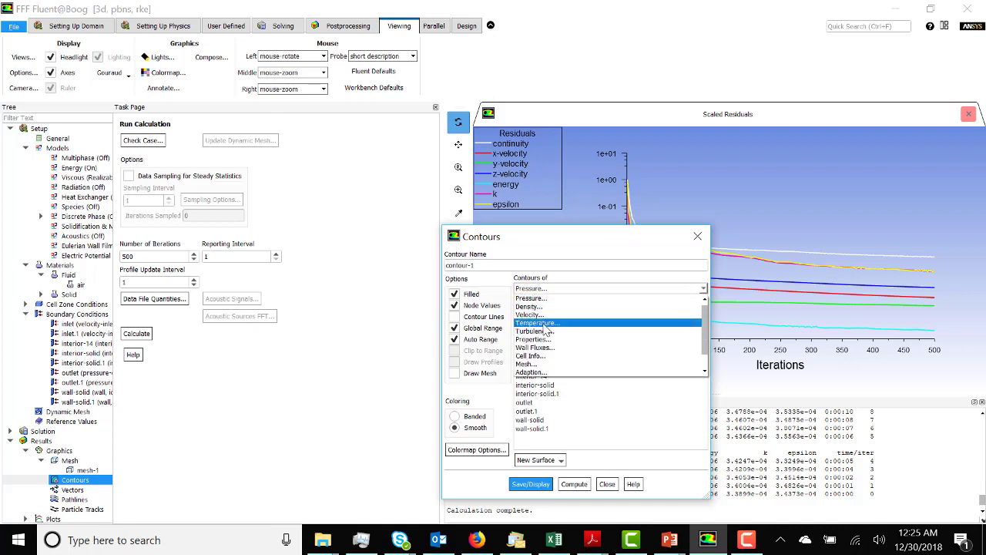
click(545, 323)
click(540, 420)
click(545, 429)
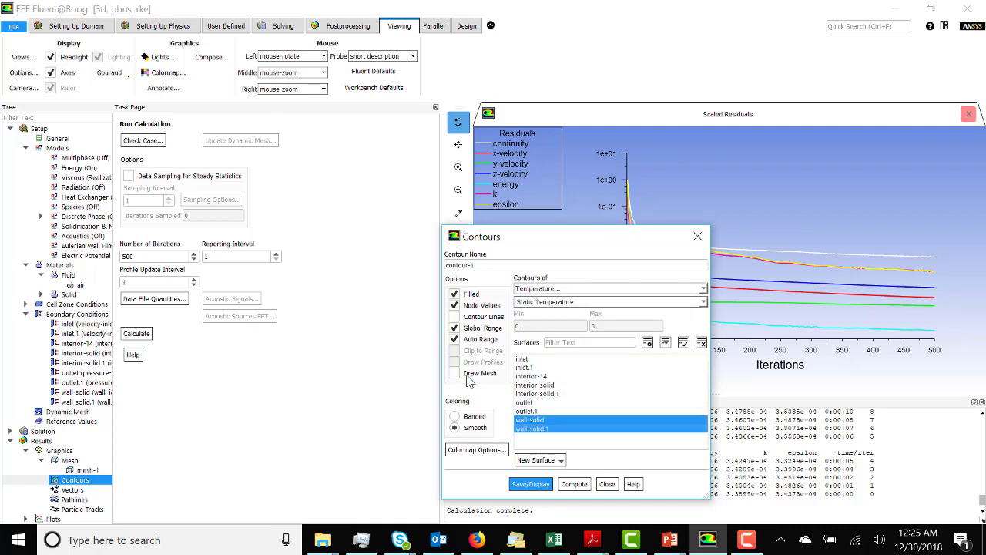
click(534, 484)
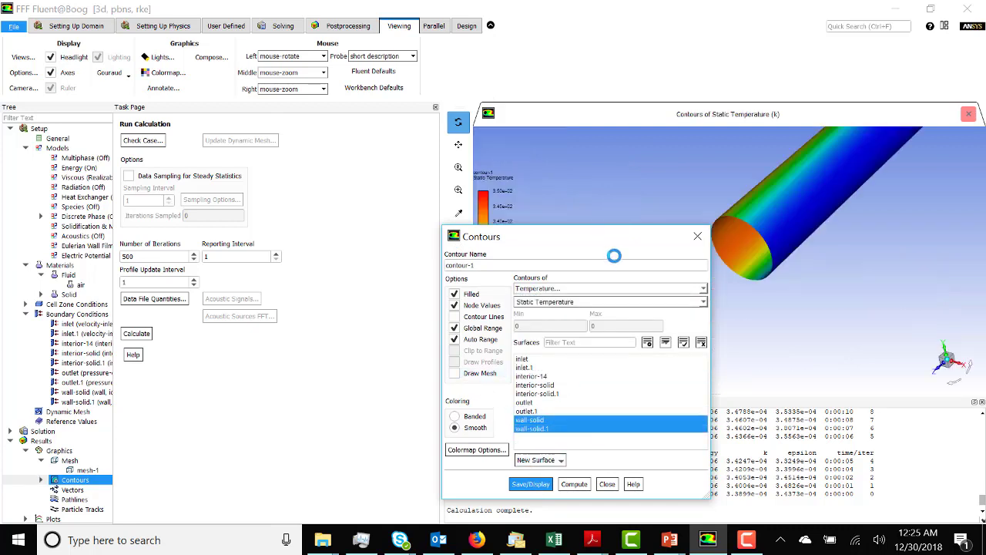
drag(628, 239, 412, 245)
scroll(718, 235, down, 5)
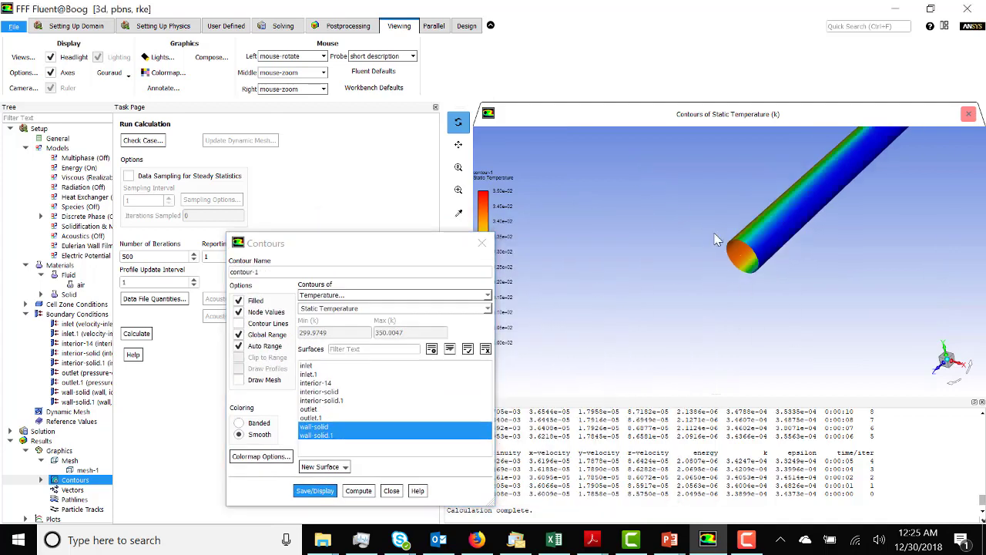
middle_drag(724, 195, 808, 273)
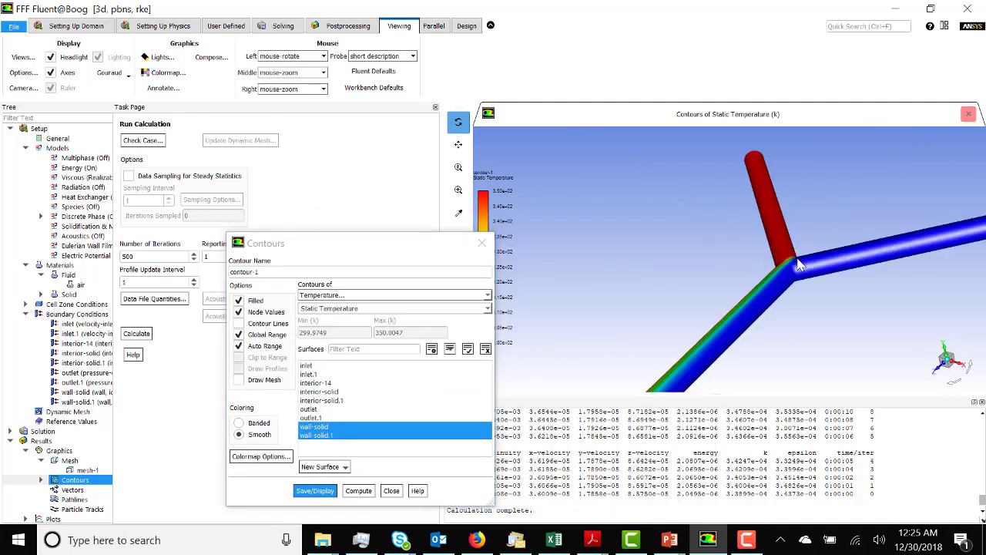
scroll(789, 322, down, 2)
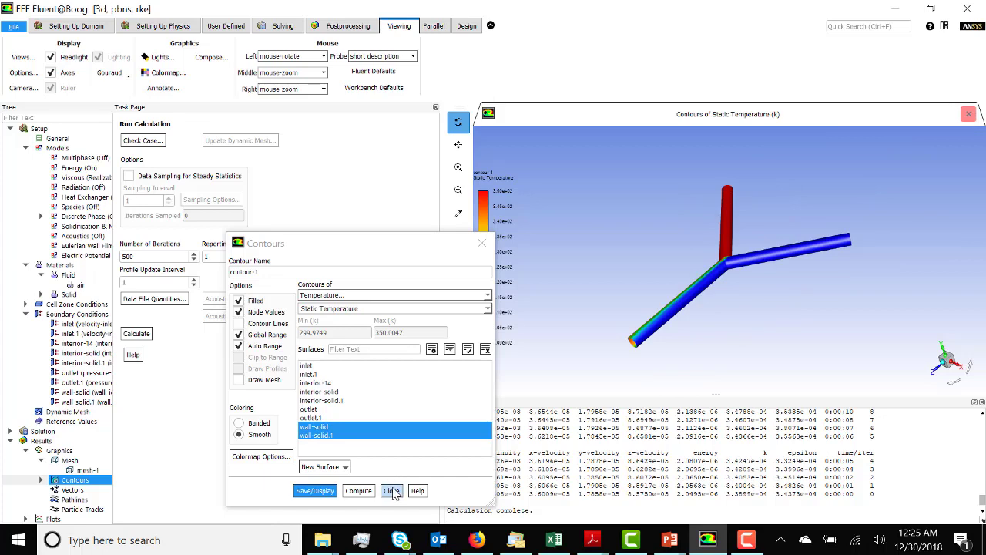